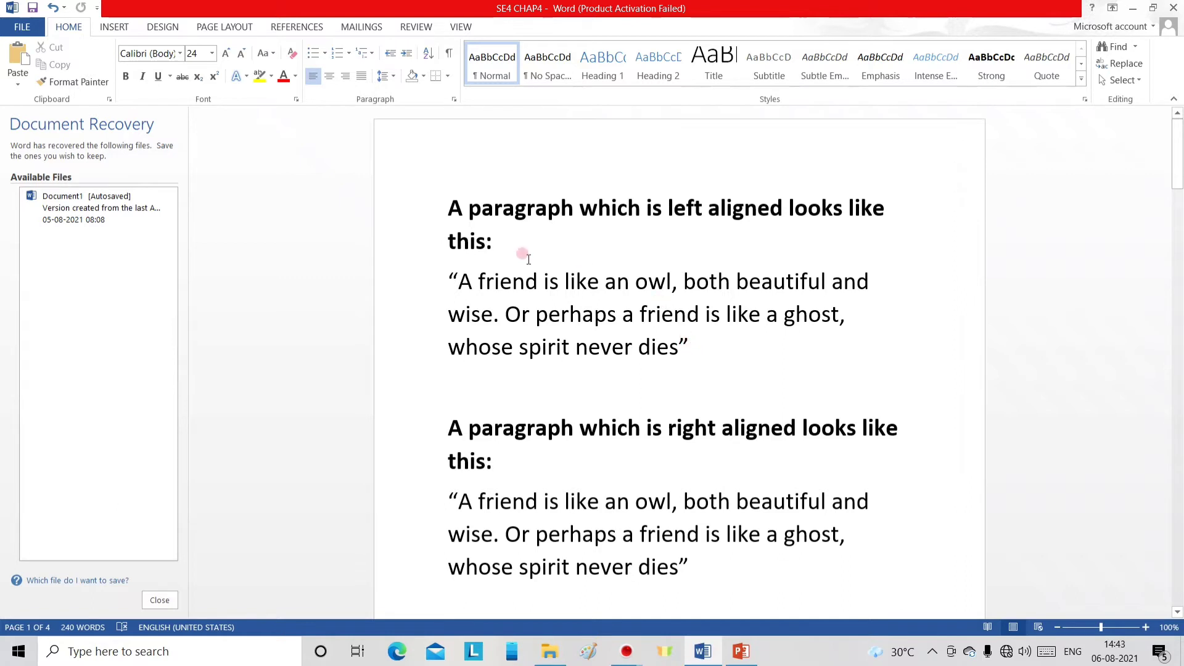
Set the first friend-and-owl quote to Left alignment in the Paragraph dialog
drag(450, 278, 694, 357)
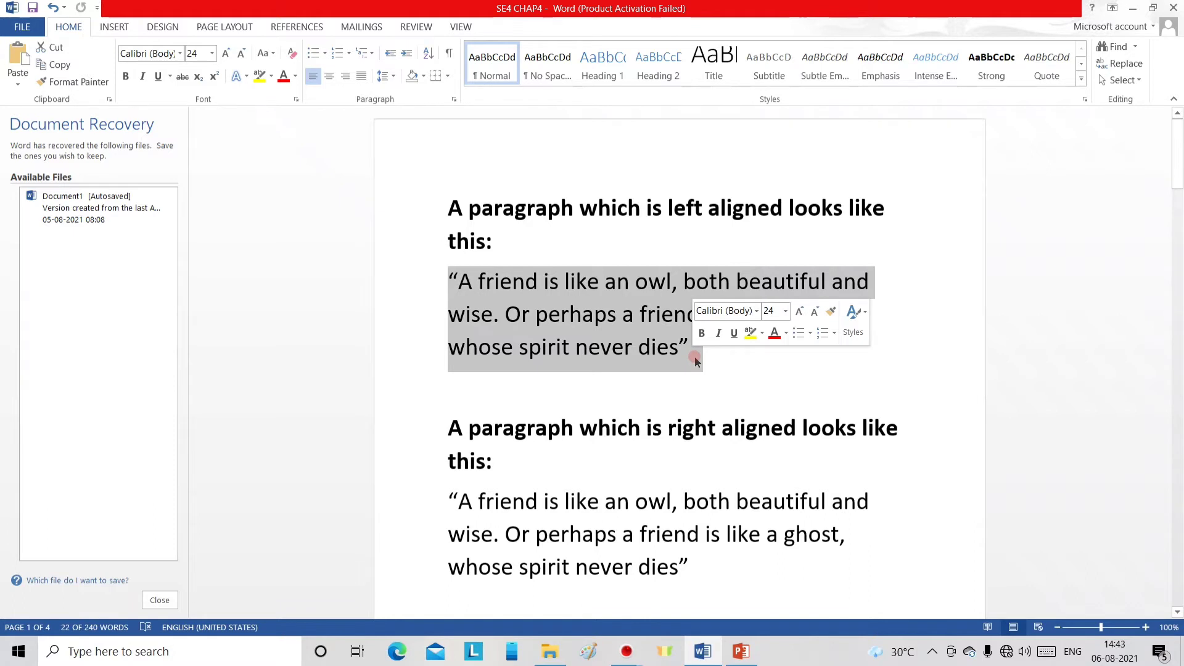
right_click(694, 361)
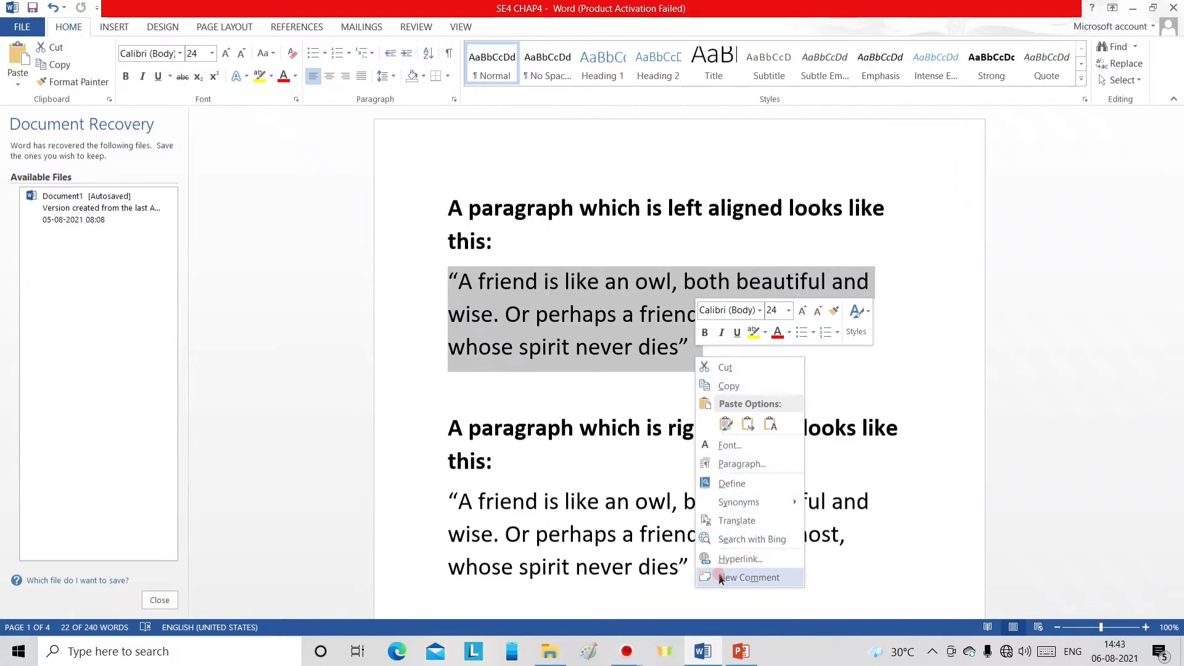
click(742, 468)
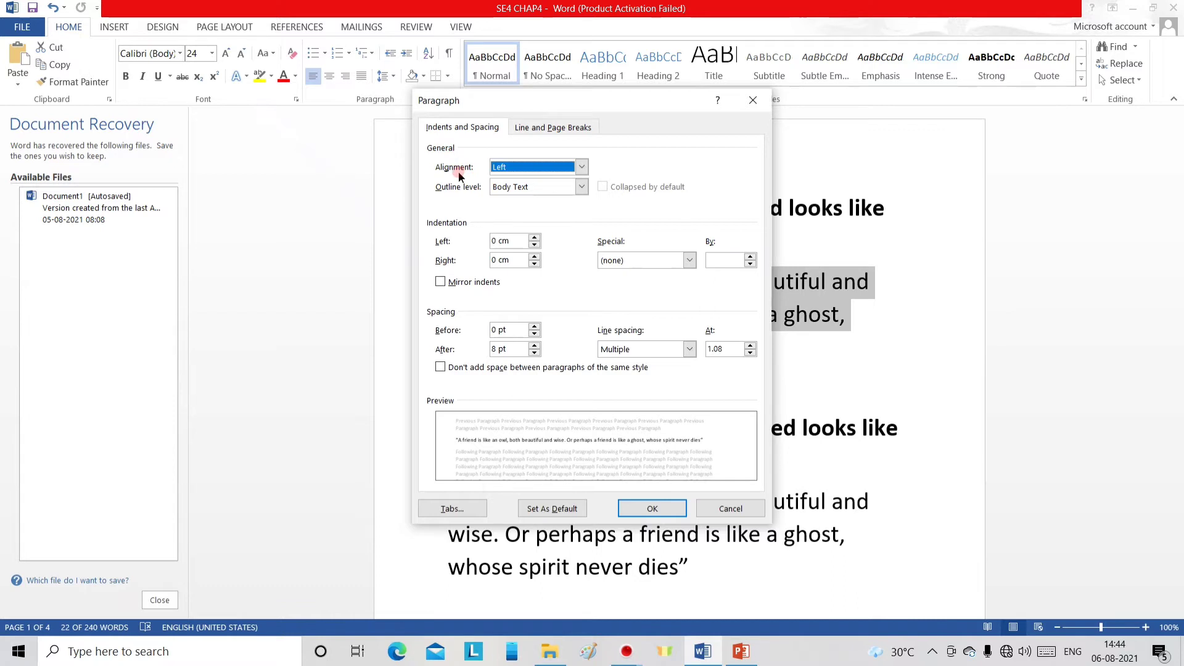
click(582, 168)
click(583, 168)
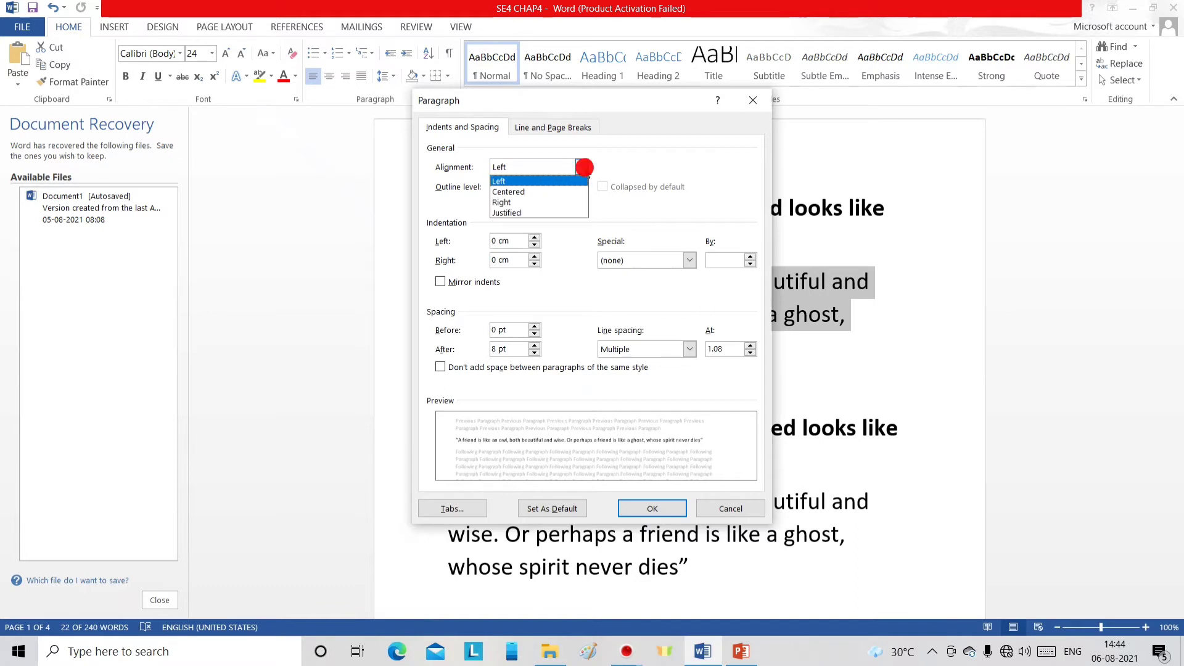
click(550, 182)
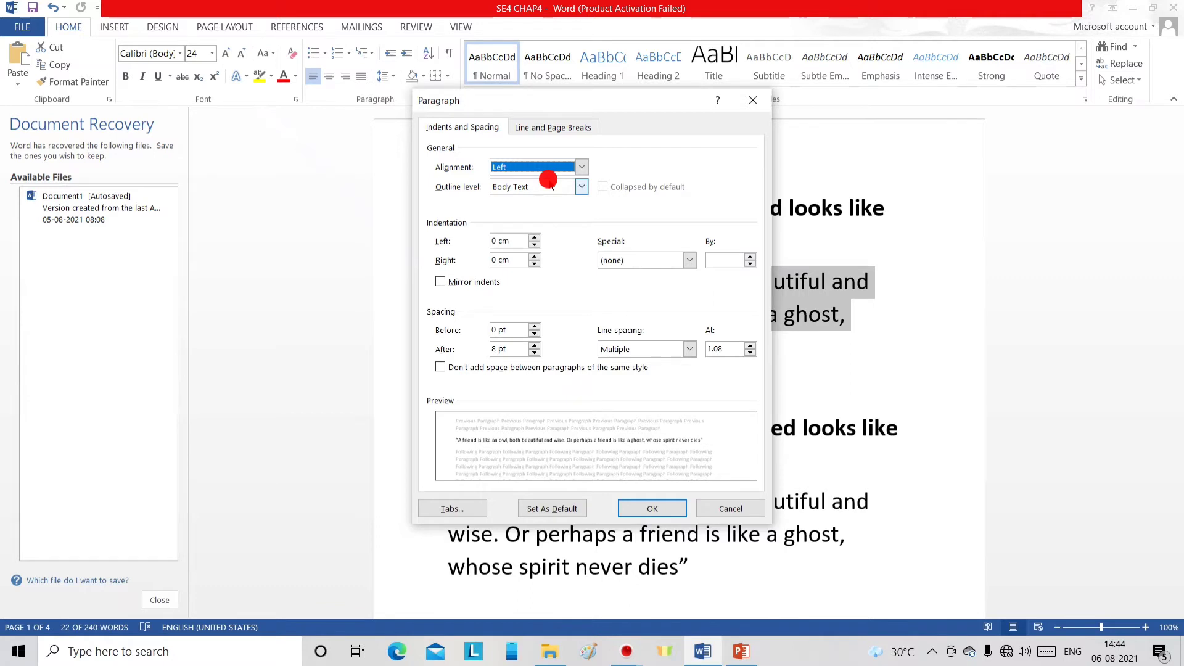
click(669, 511)
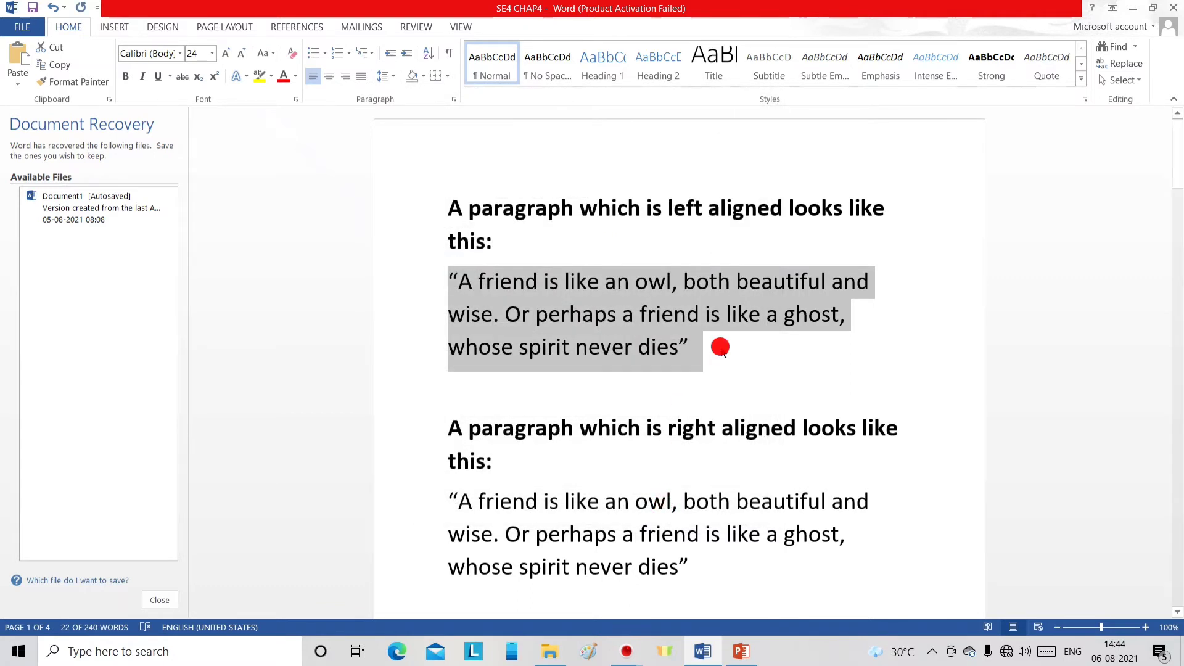
click(720, 348)
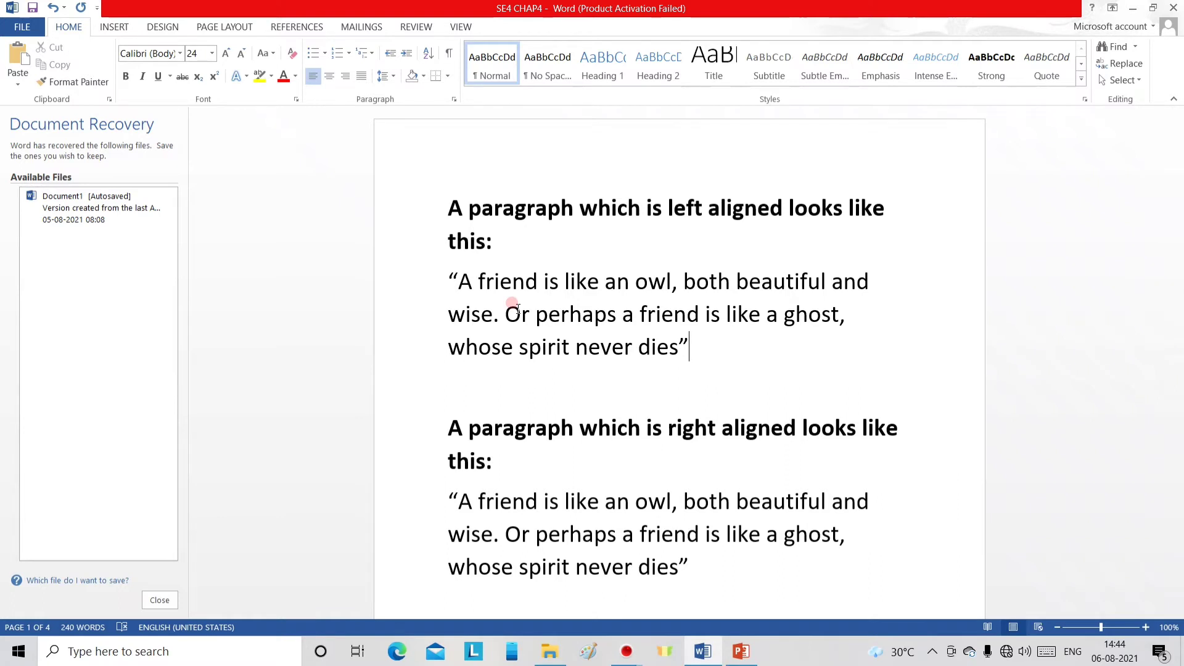
Right-align the second quote by choosing Right in the Paragraph dialog's Alignment list
scroll(617, 290, down, 4)
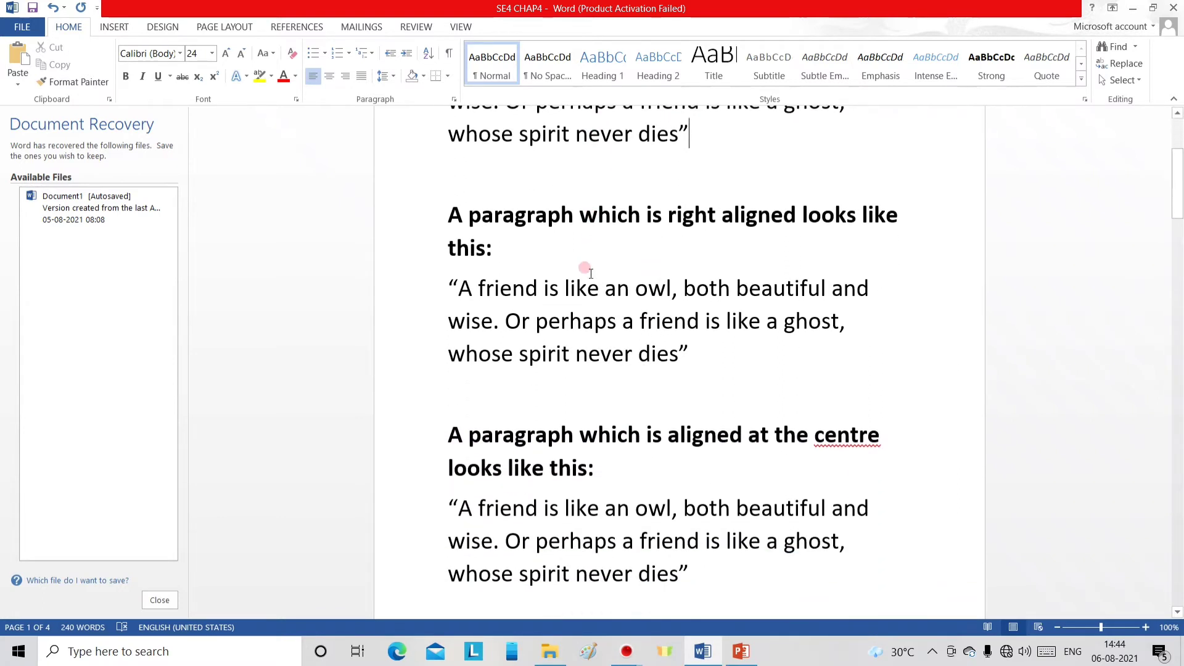
scroll(591, 273, down, 1)
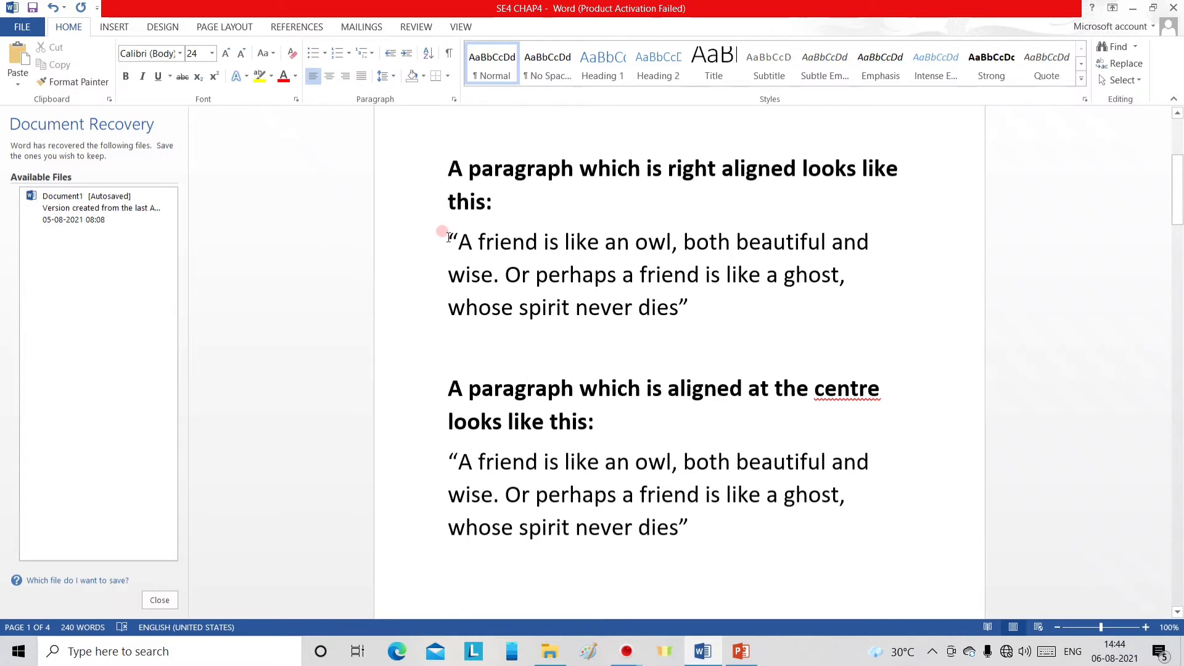
drag(448, 237, 698, 317)
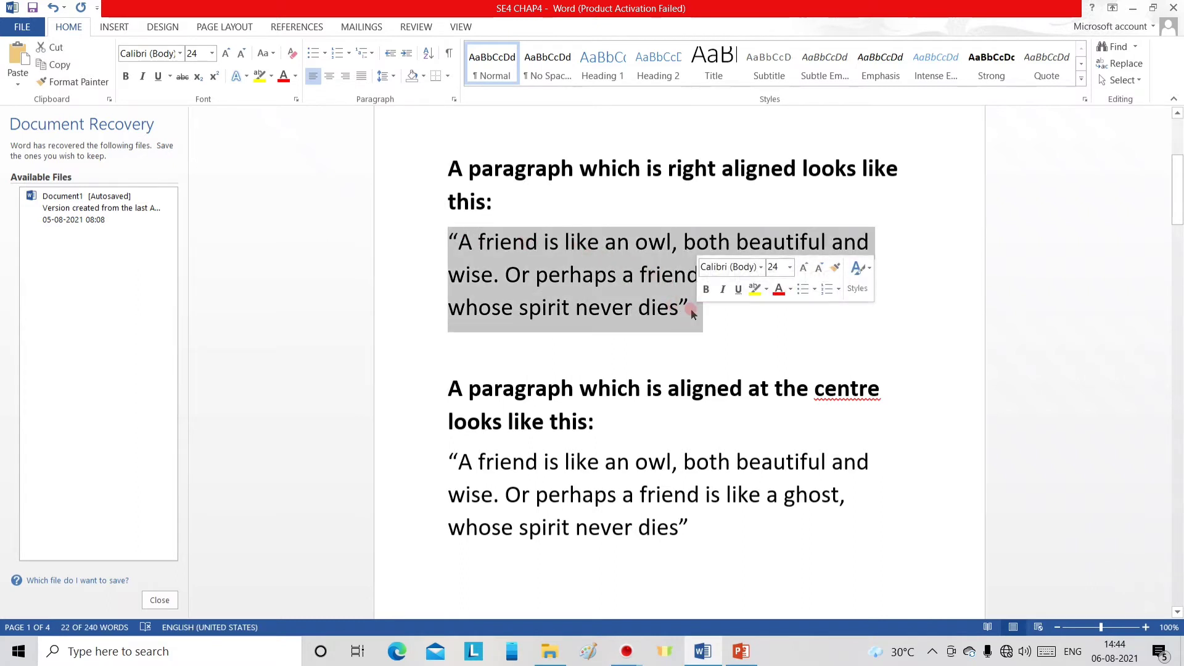
right_click(691, 312)
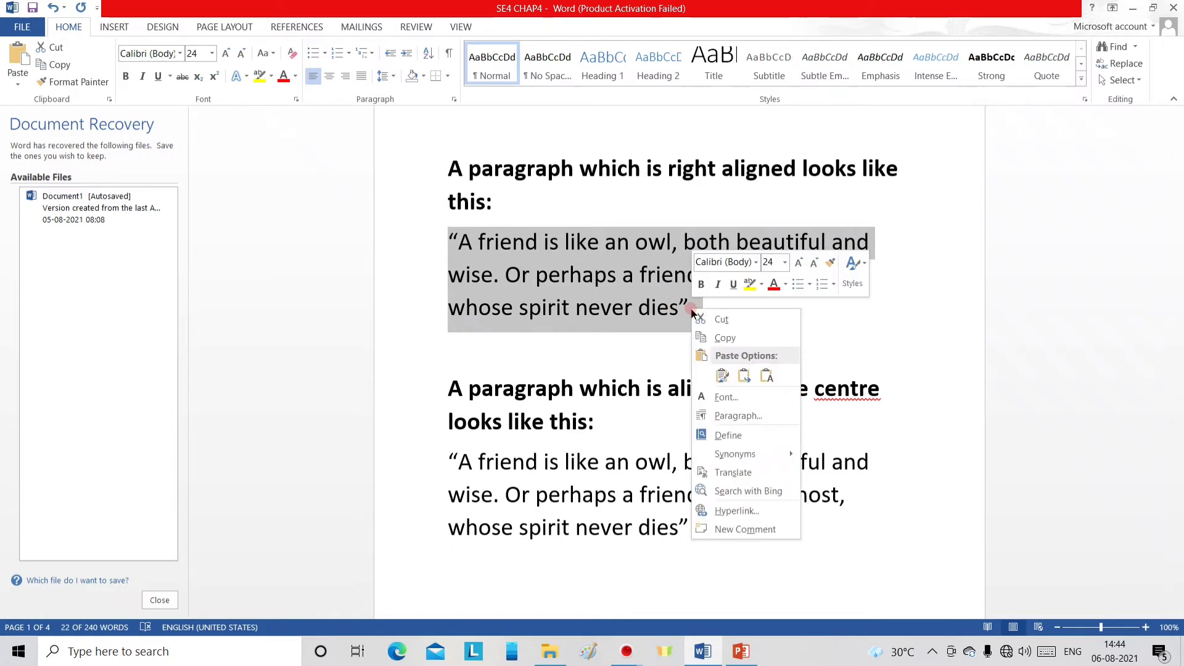
click(733, 417)
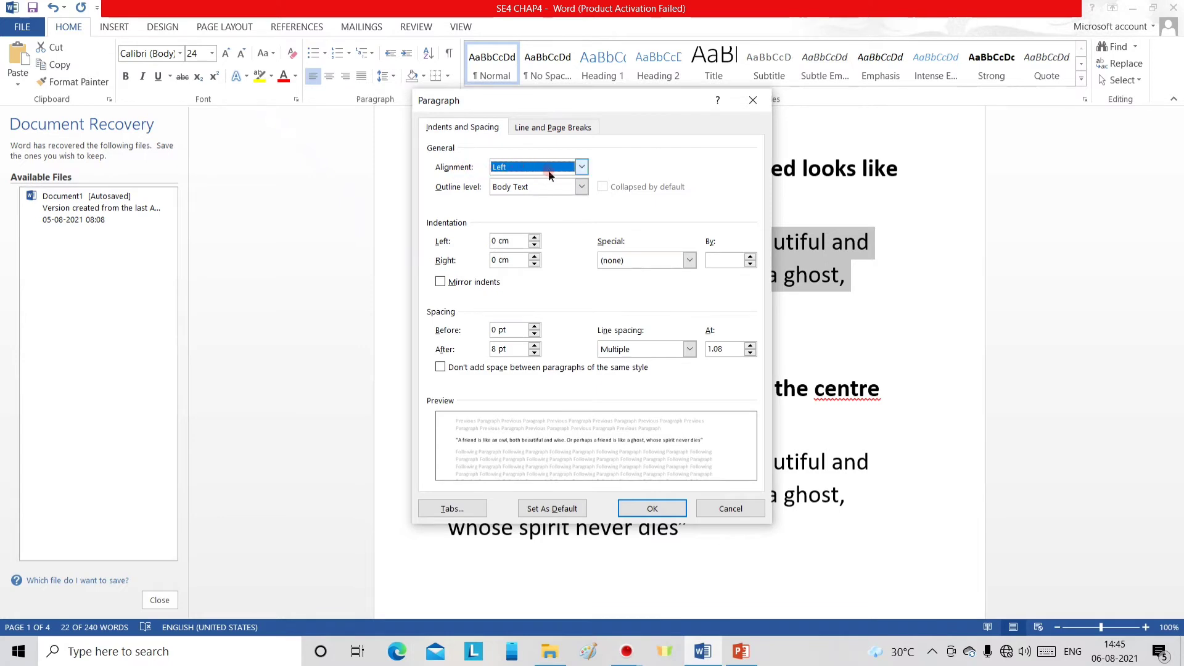
click(582, 167)
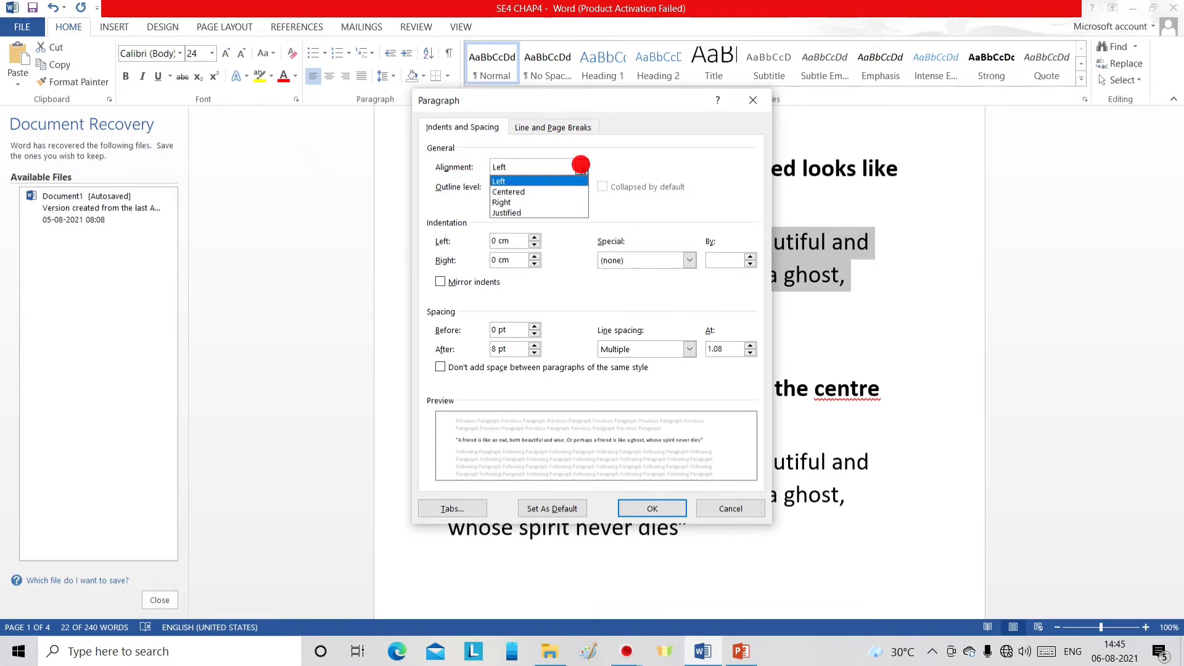
click(534, 203)
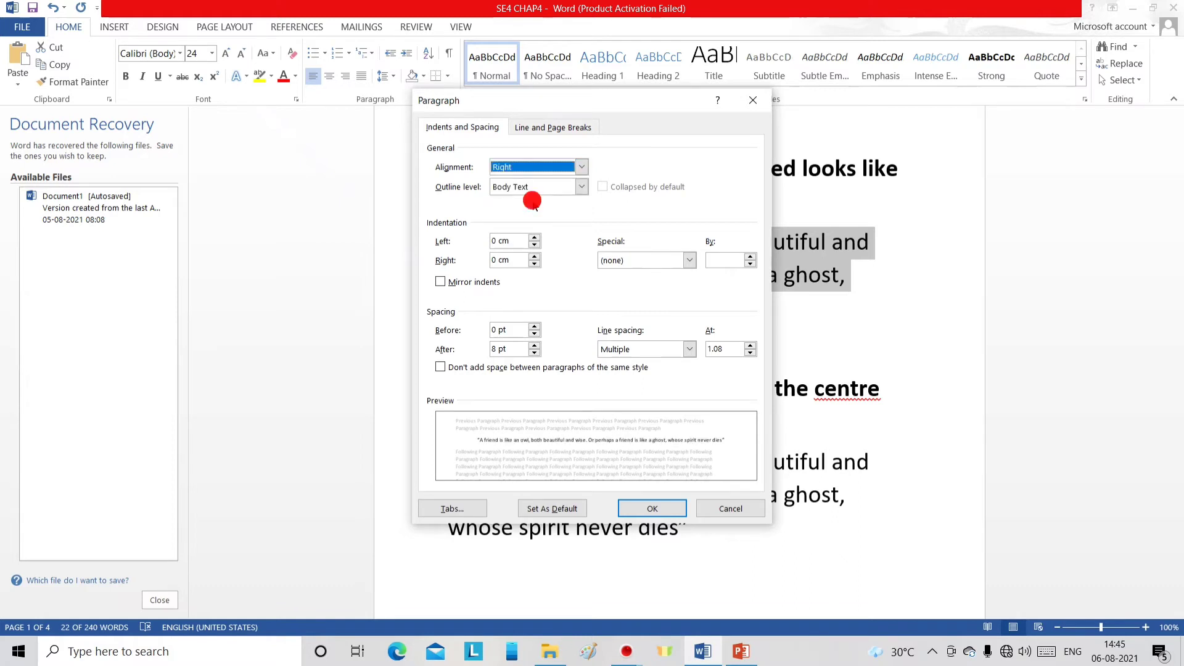
click(663, 509)
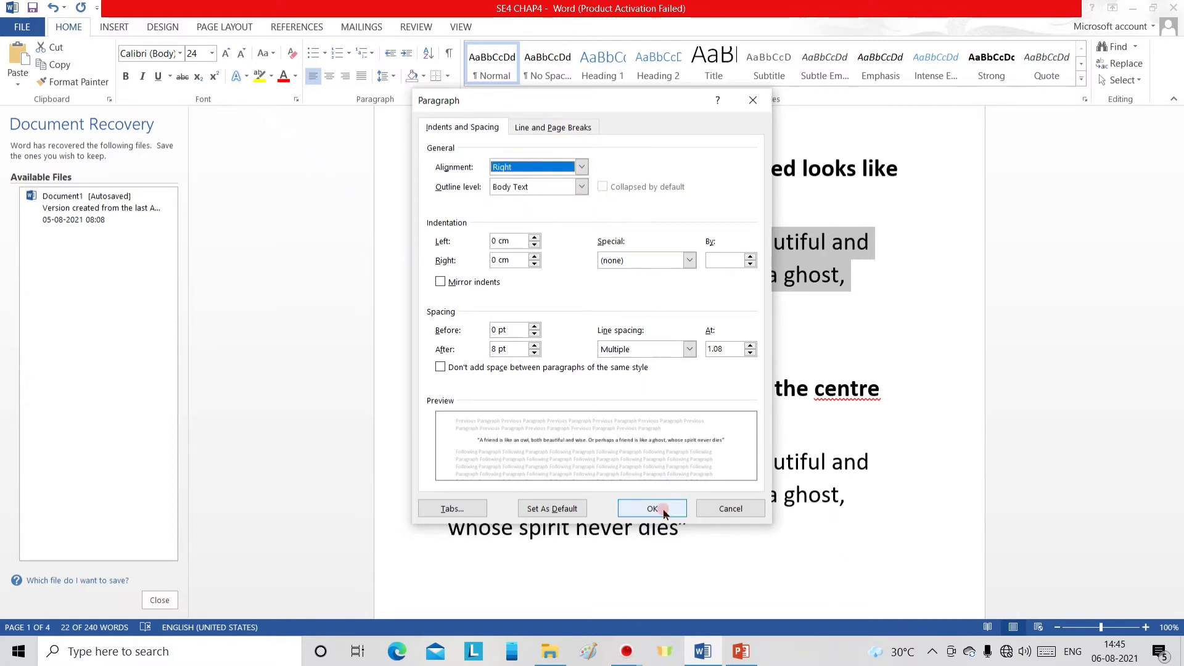
click(663, 509)
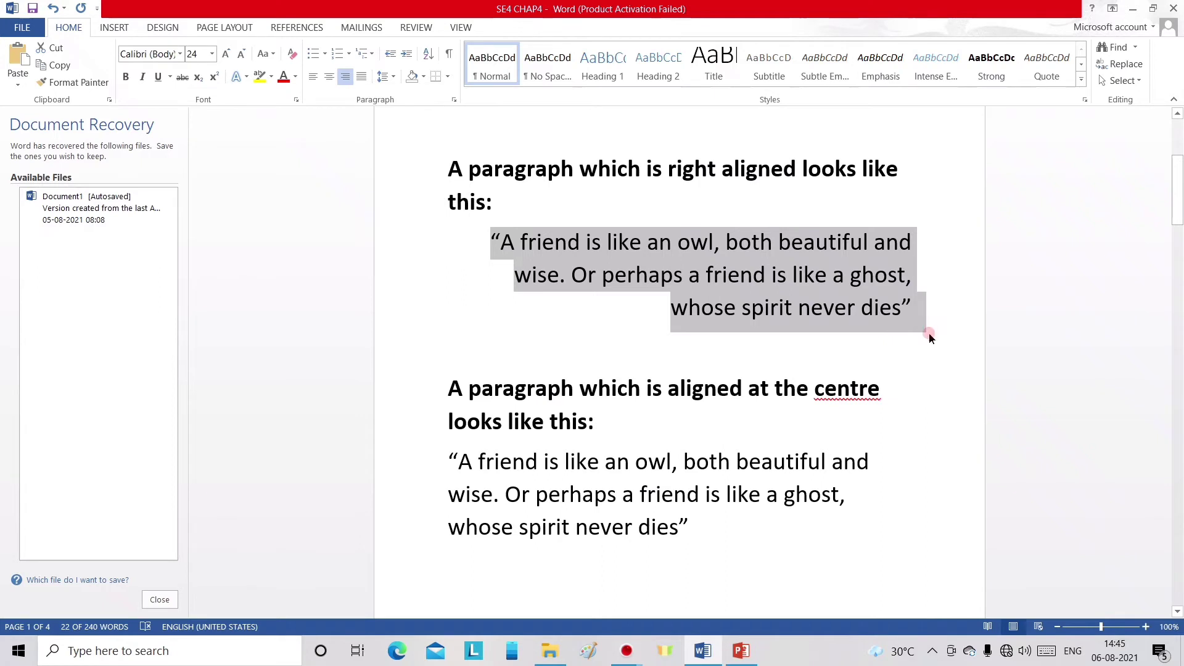
click(882, 347)
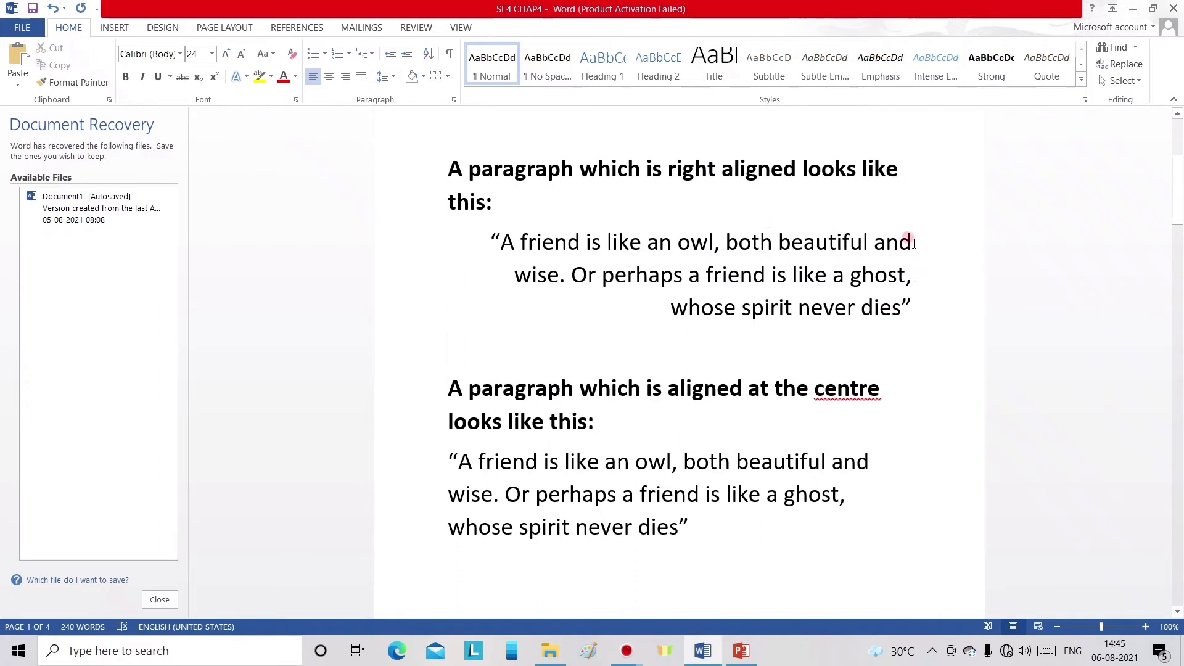
Give the third quote Centered alignment through the Paragraph dialog
scroll(635, 275, down, 4)
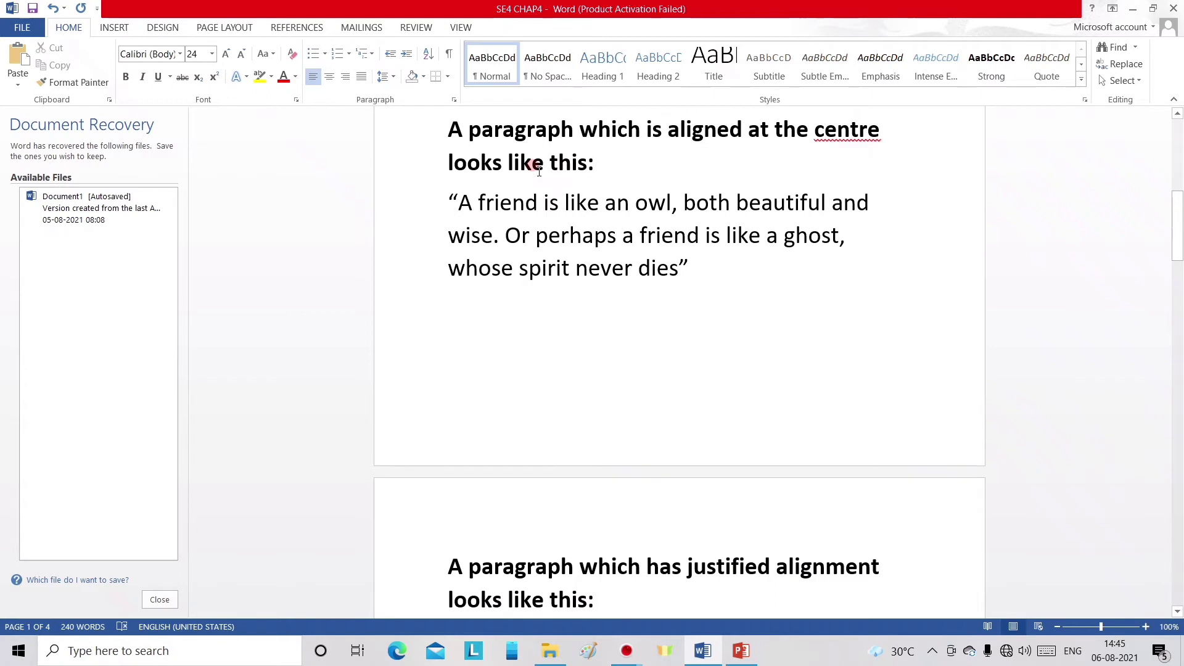
click(450, 197)
drag(450, 197, 689, 277)
right_click(689, 278)
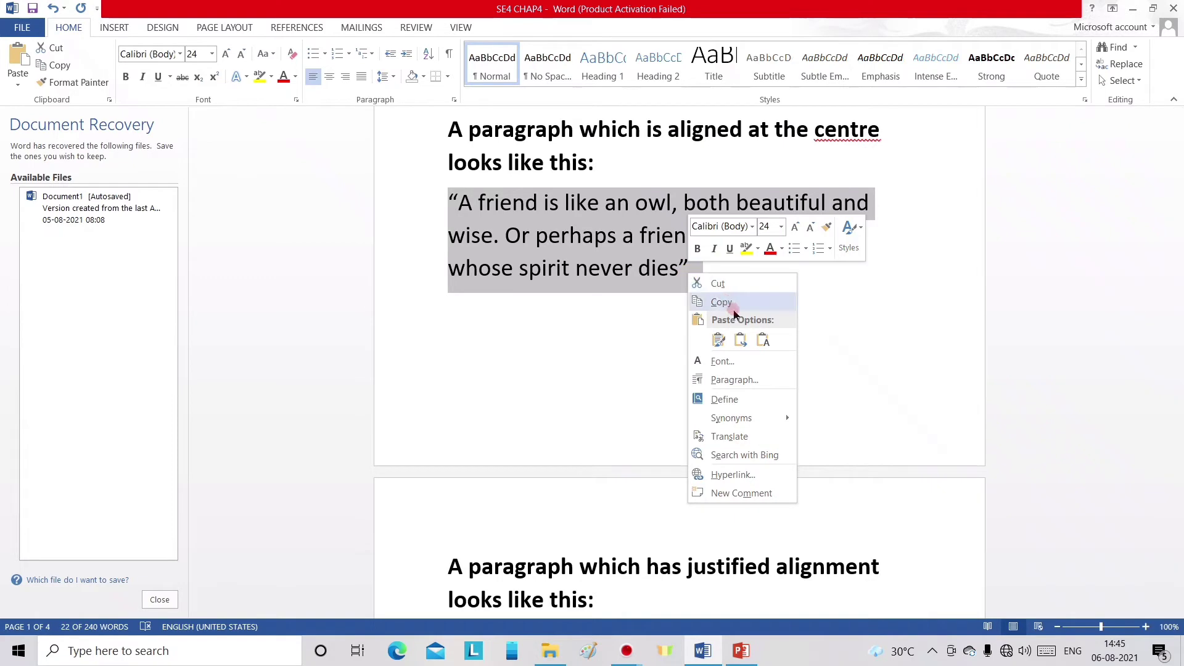
click(745, 380)
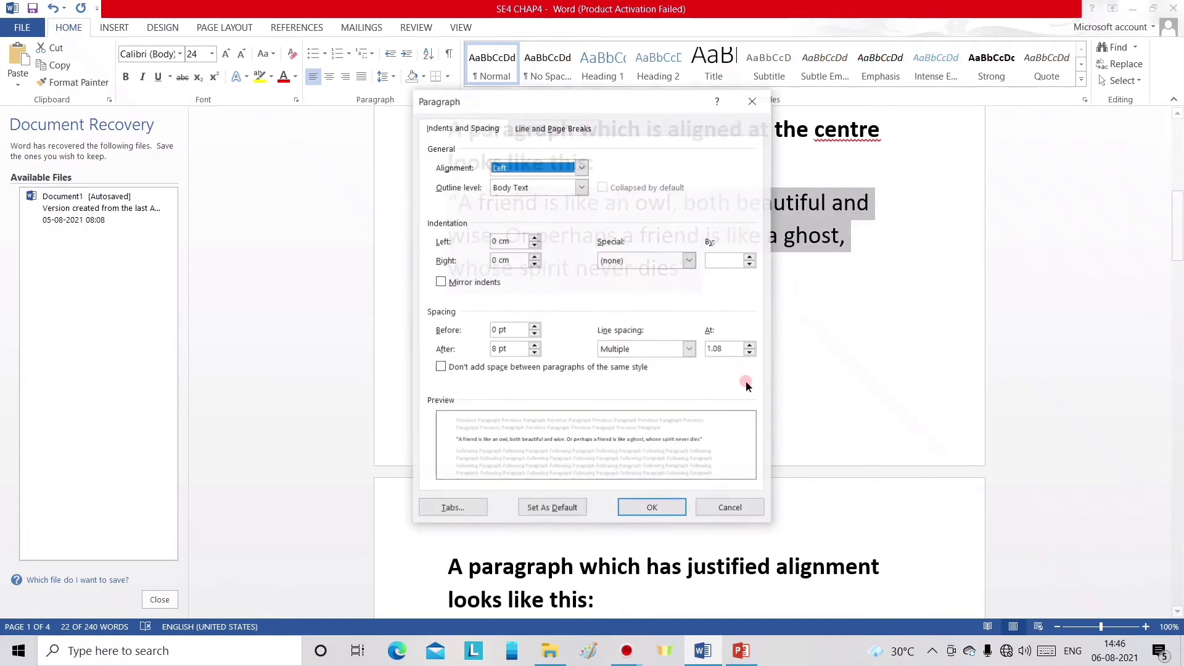
click(582, 167)
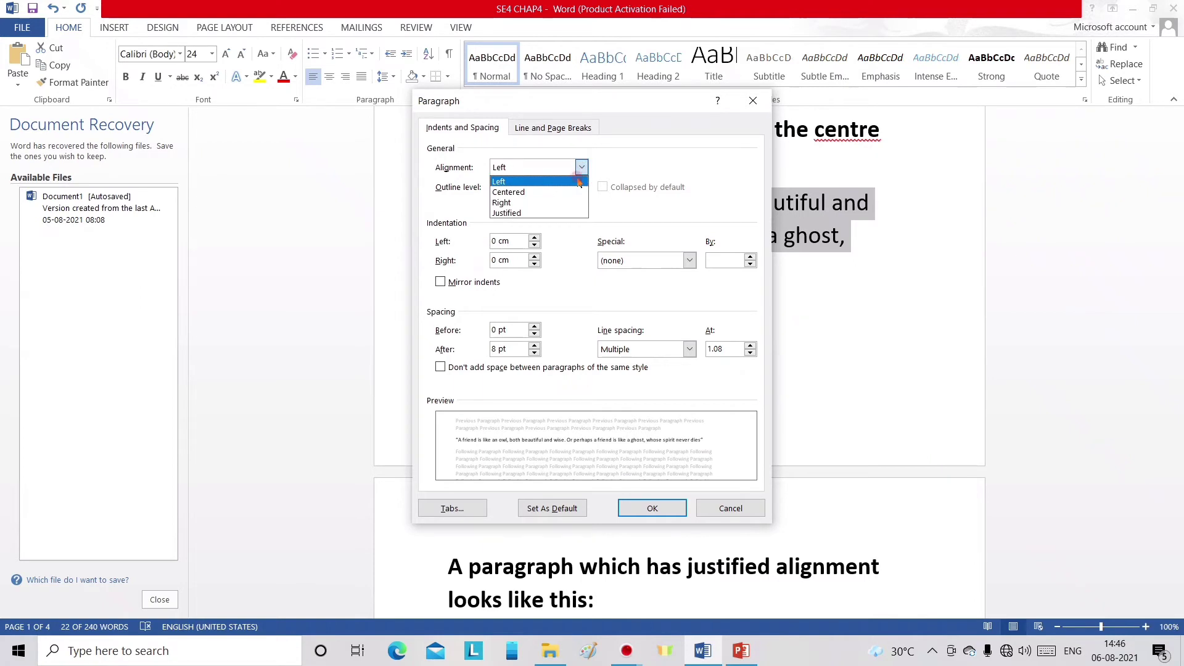
click(553, 192)
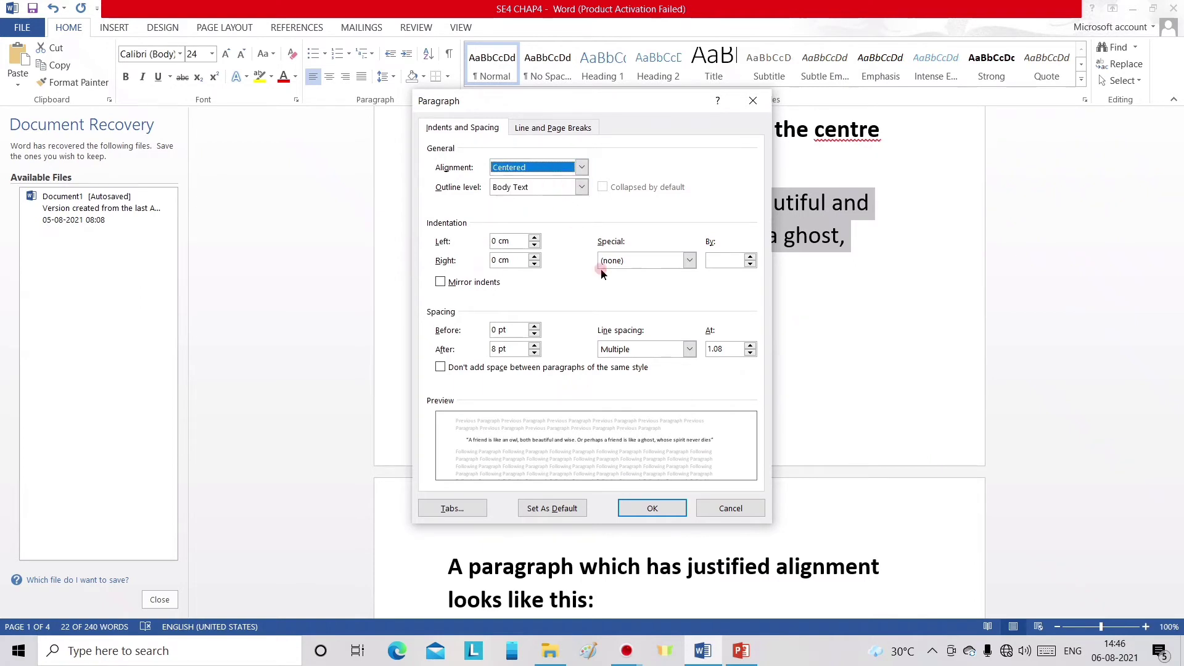
click(661, 506)
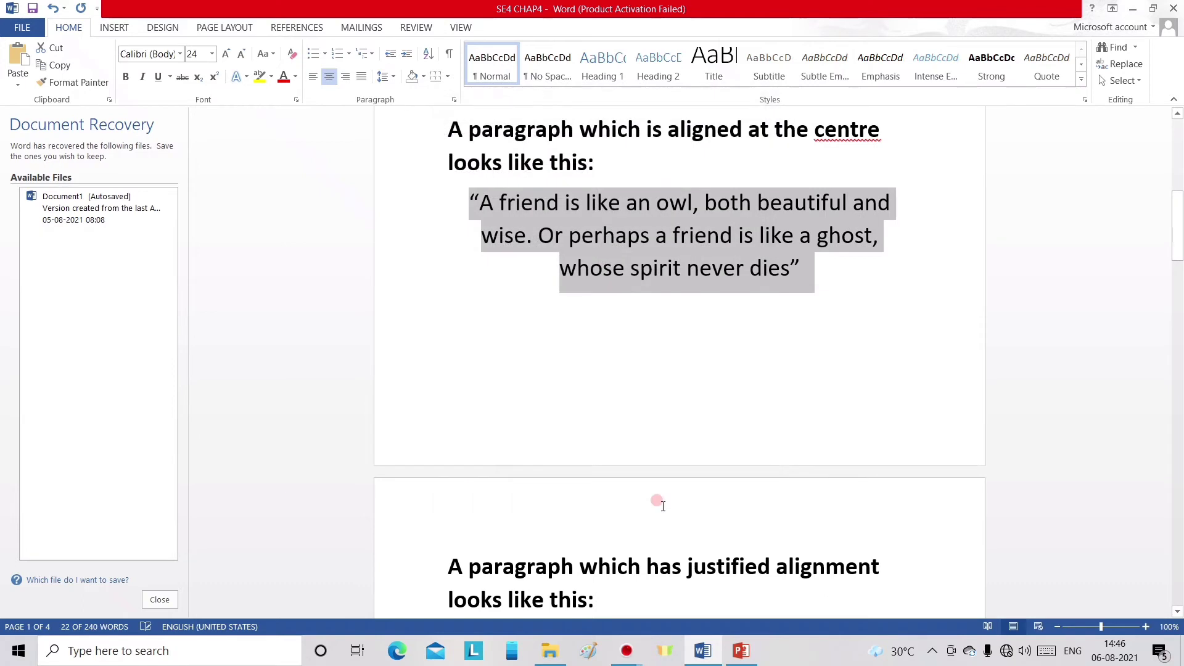
click(685, 165)
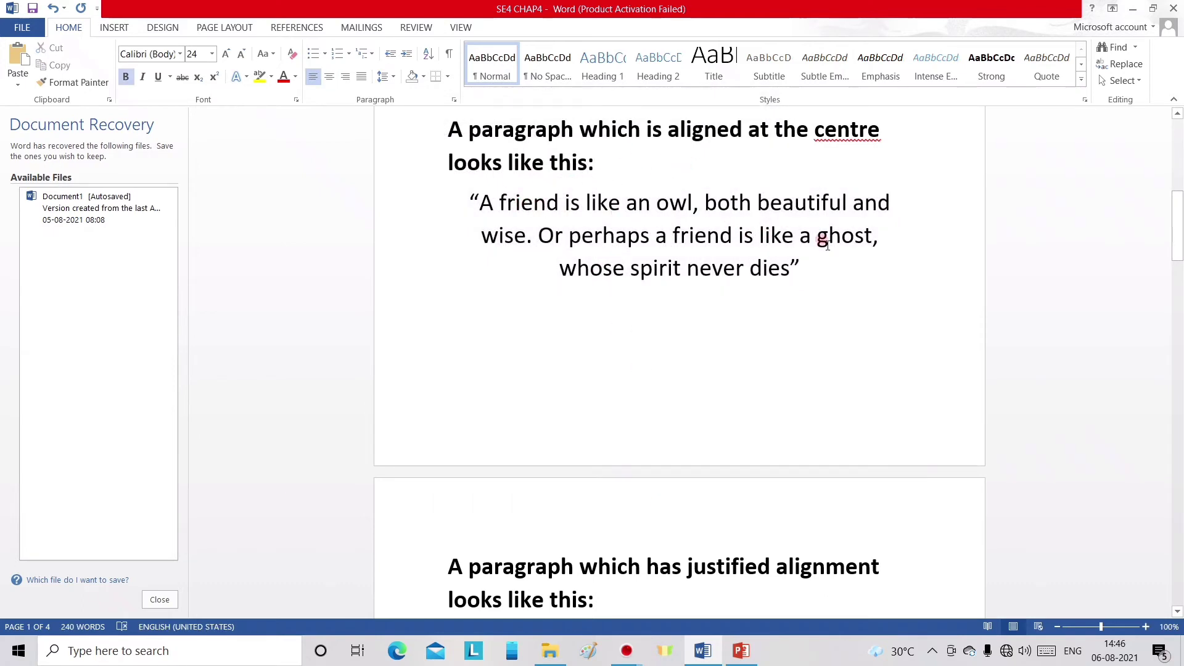
click(811, 268)
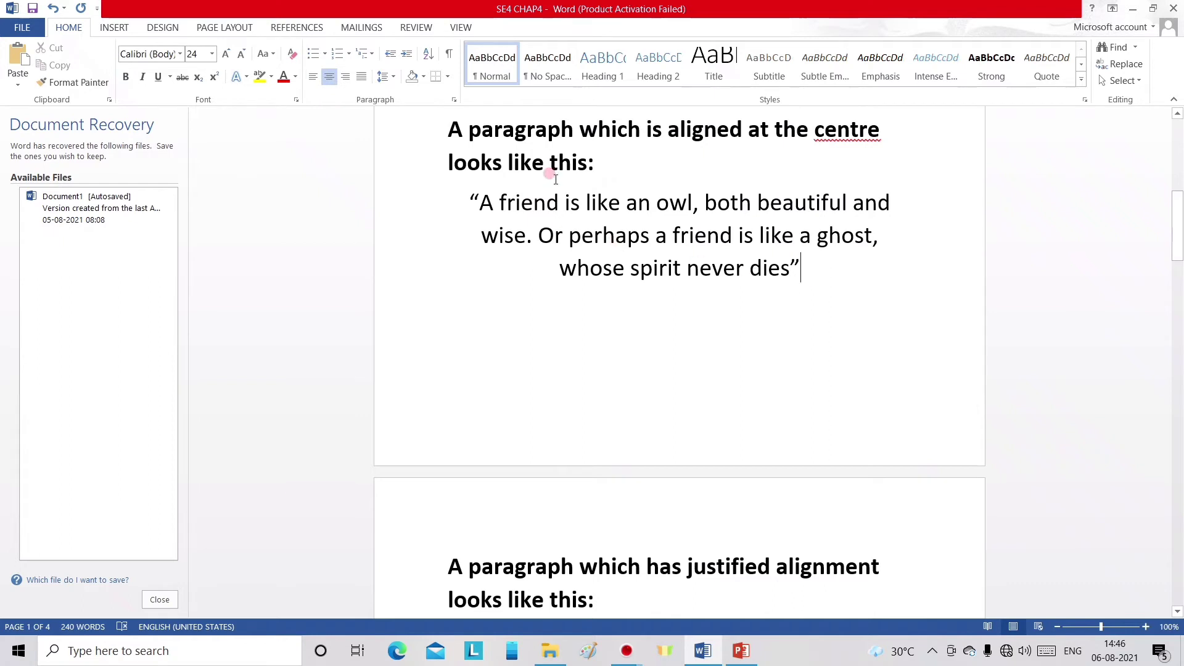
scroll(493, 254, down, 1)
Apply Justified alignment to the fourth quote through the Paragraph dialog
scroll(493, 254, down, 5)
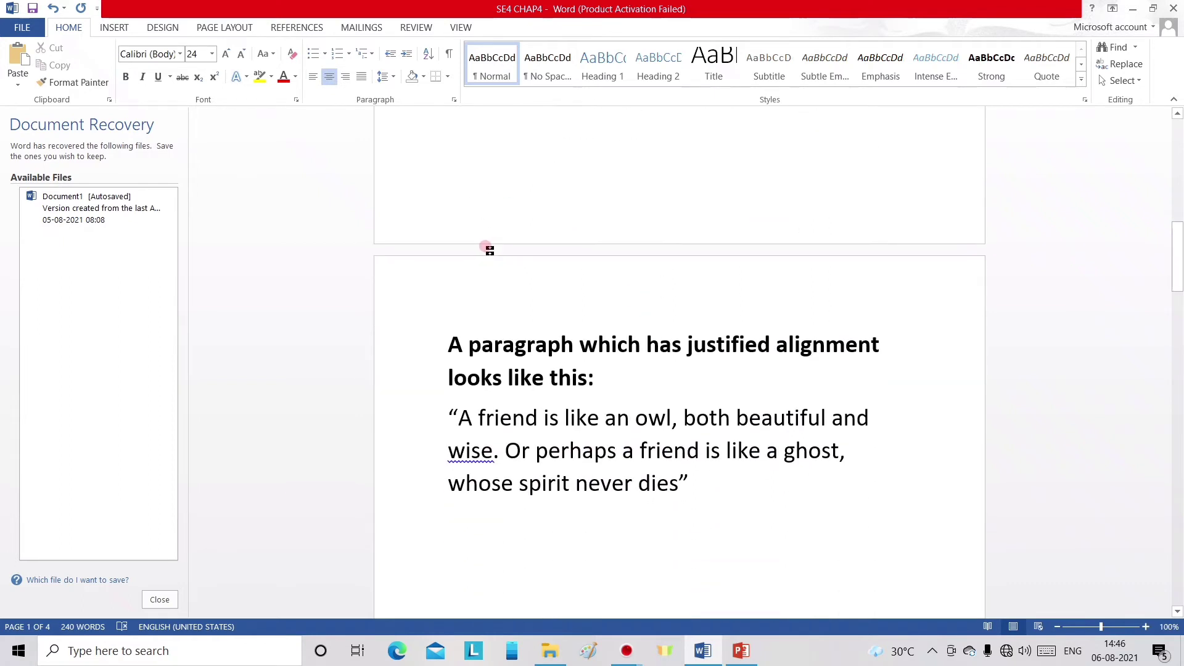
click(687, 379)
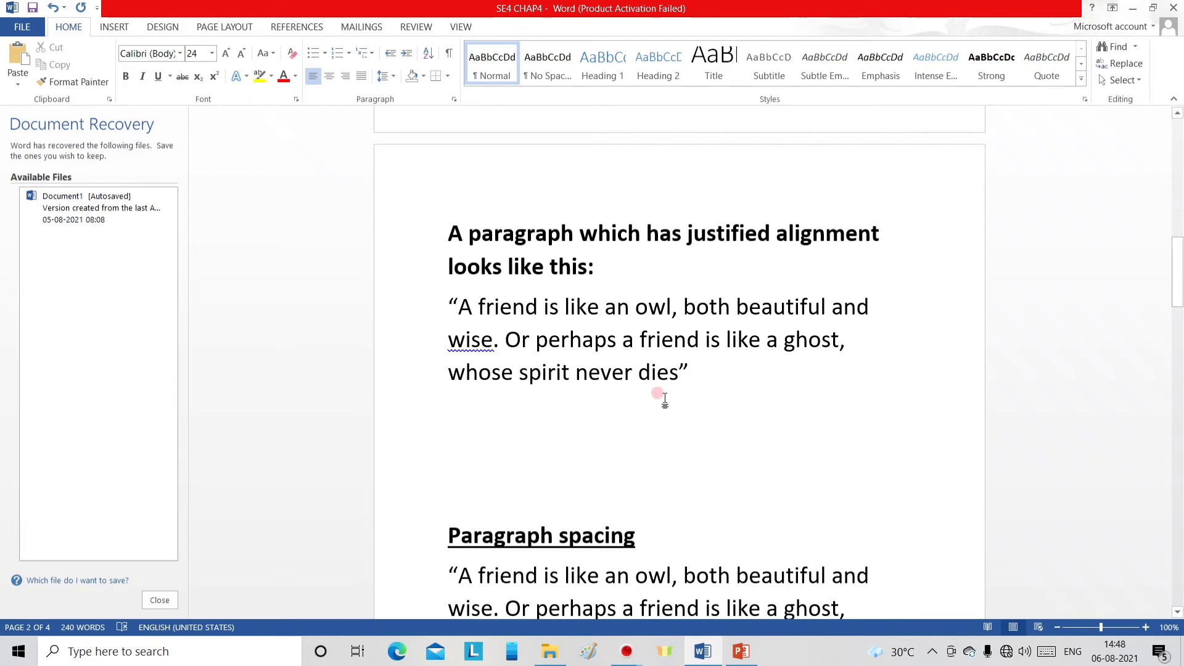
drag(454, 303, 689, 394)
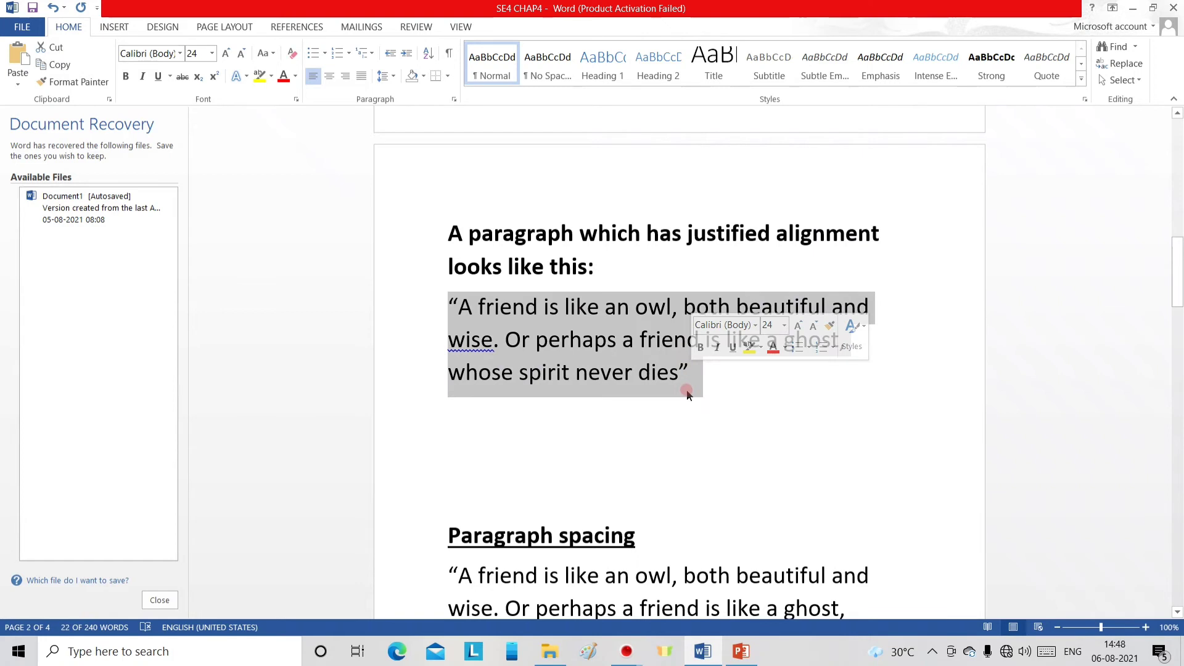
right_click(687, 394)
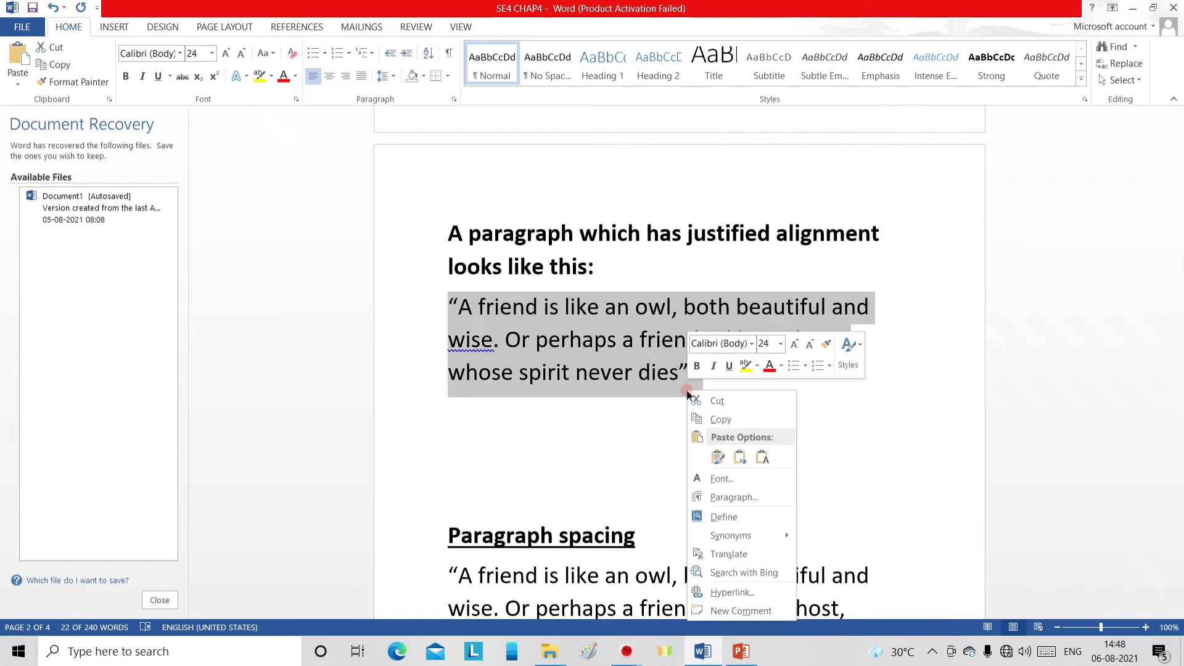
click(751, 501)
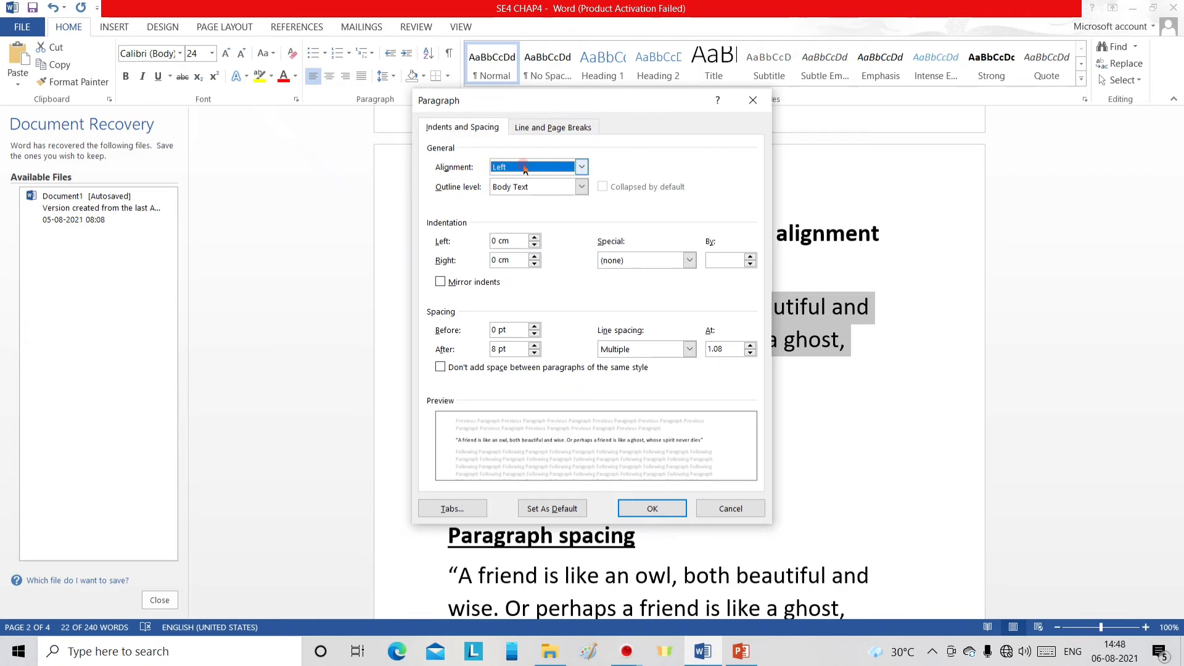
click(581, 168)
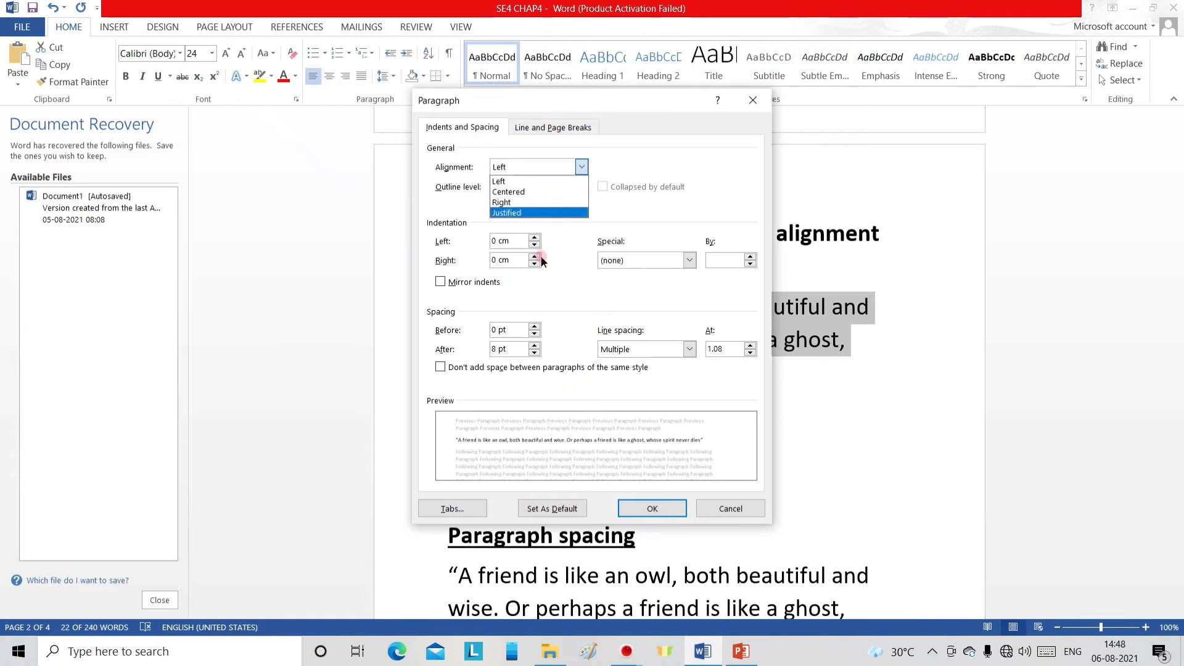
click(528, 214)
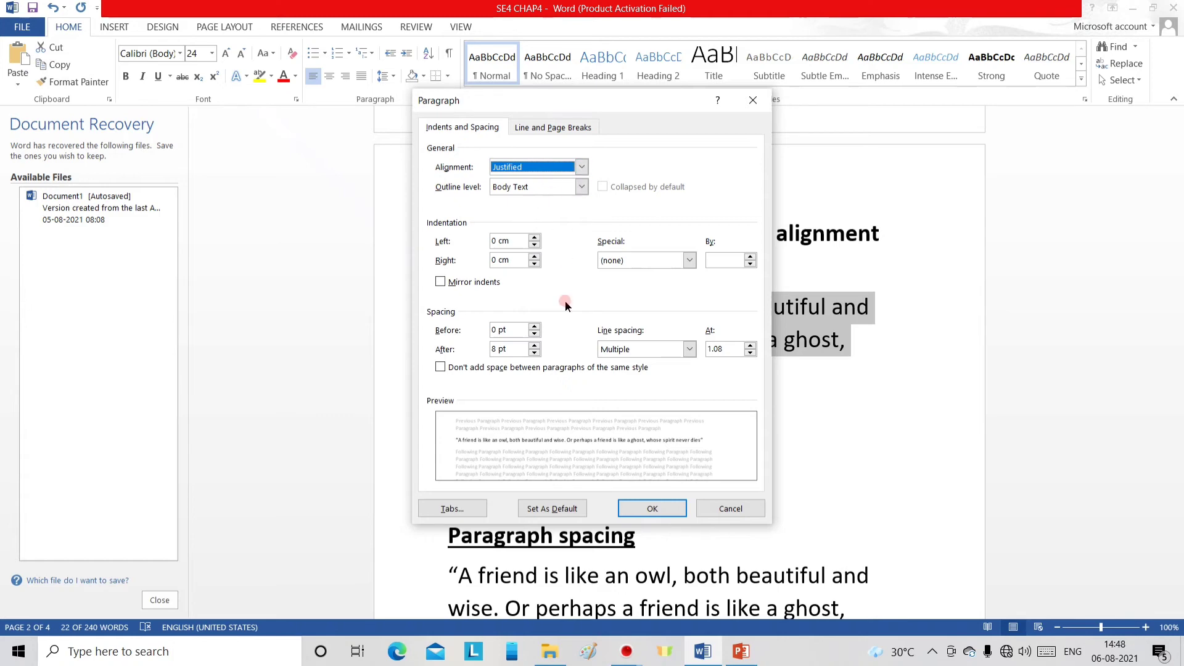
click(669, 508)
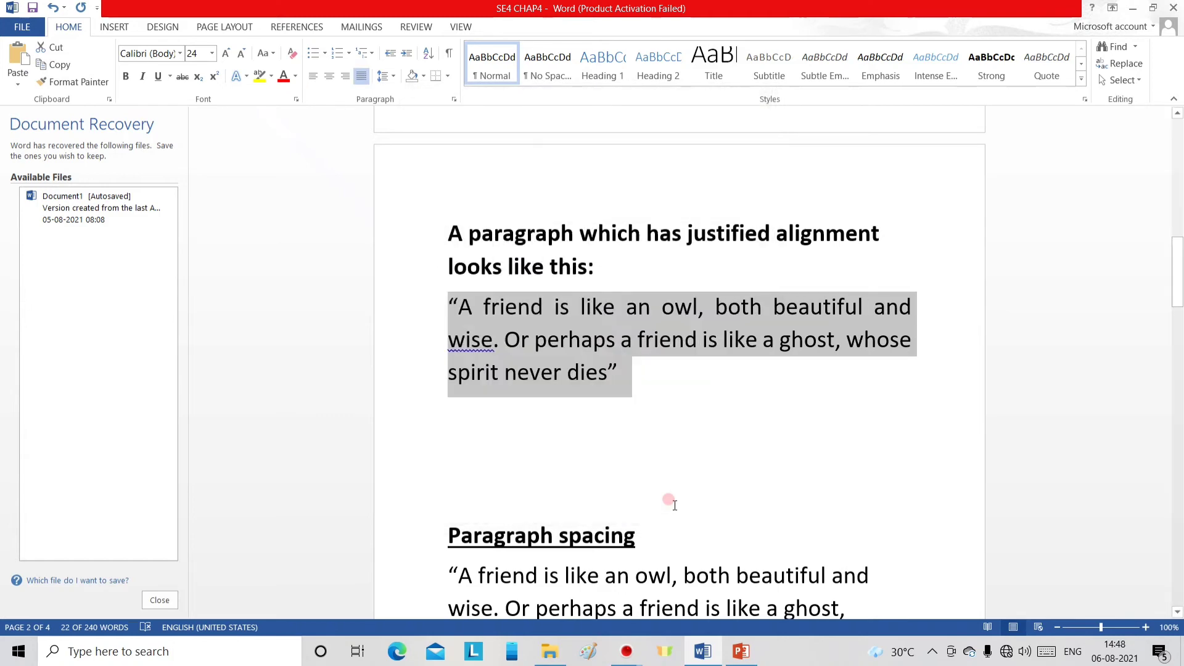
click(633, 368)
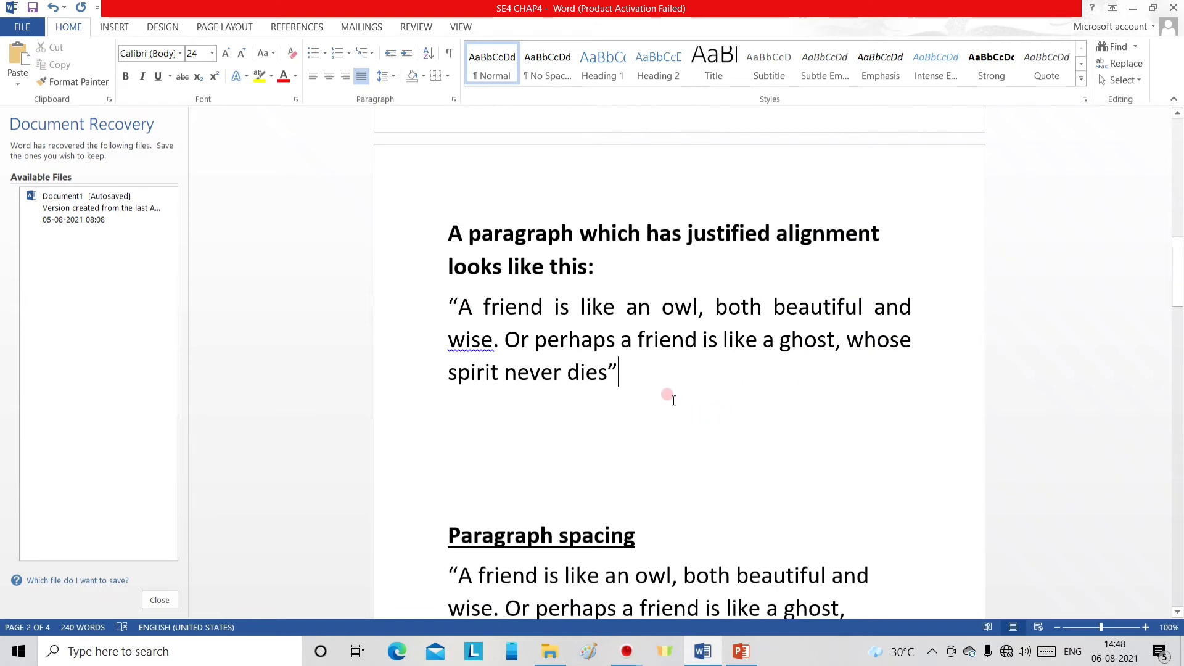
scroll(673, 400, up, 6)
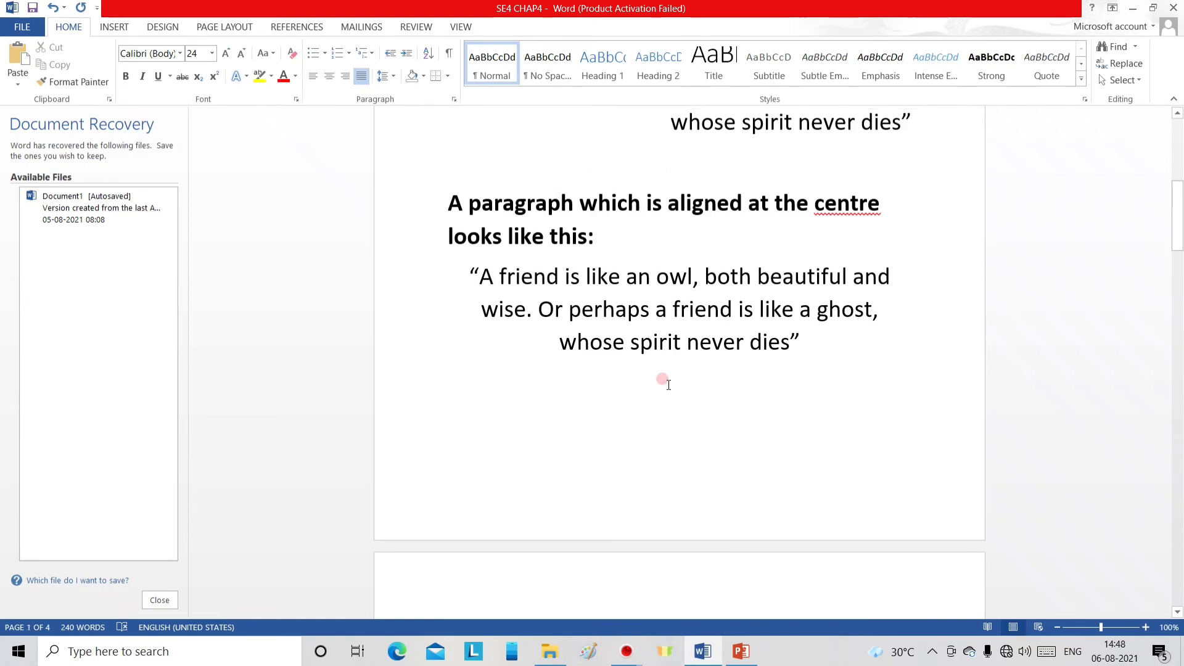
scroll(668, 385, up, 7)
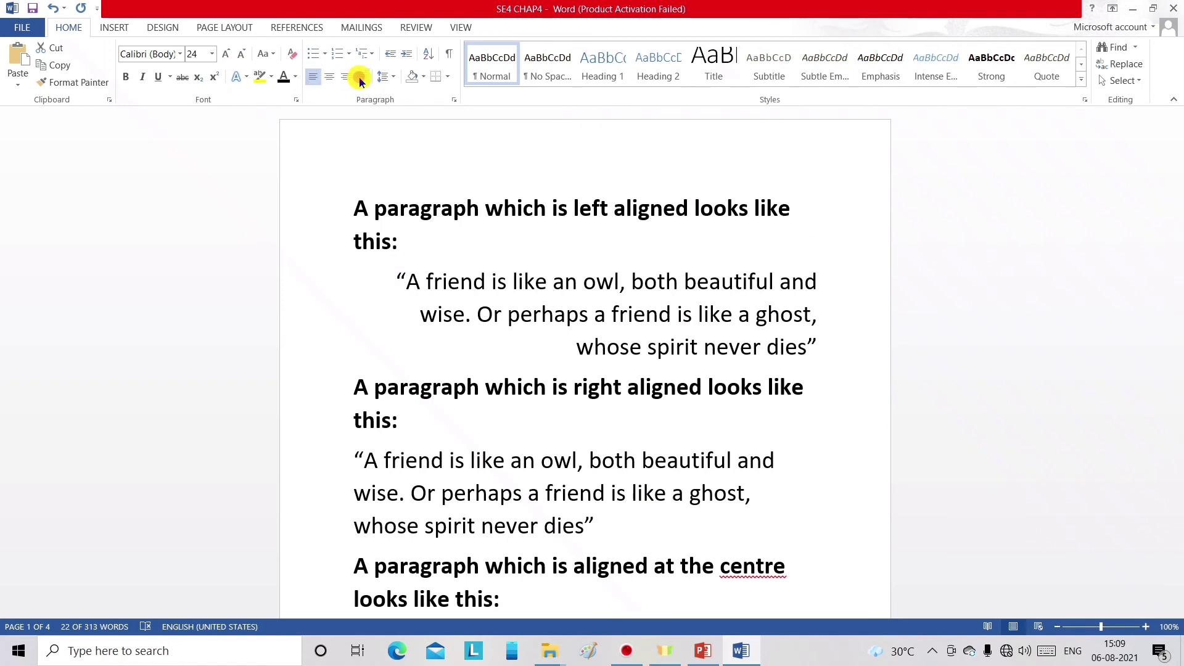
Left-align the first quote with the Home tab's Align Left button
click(398, 246)
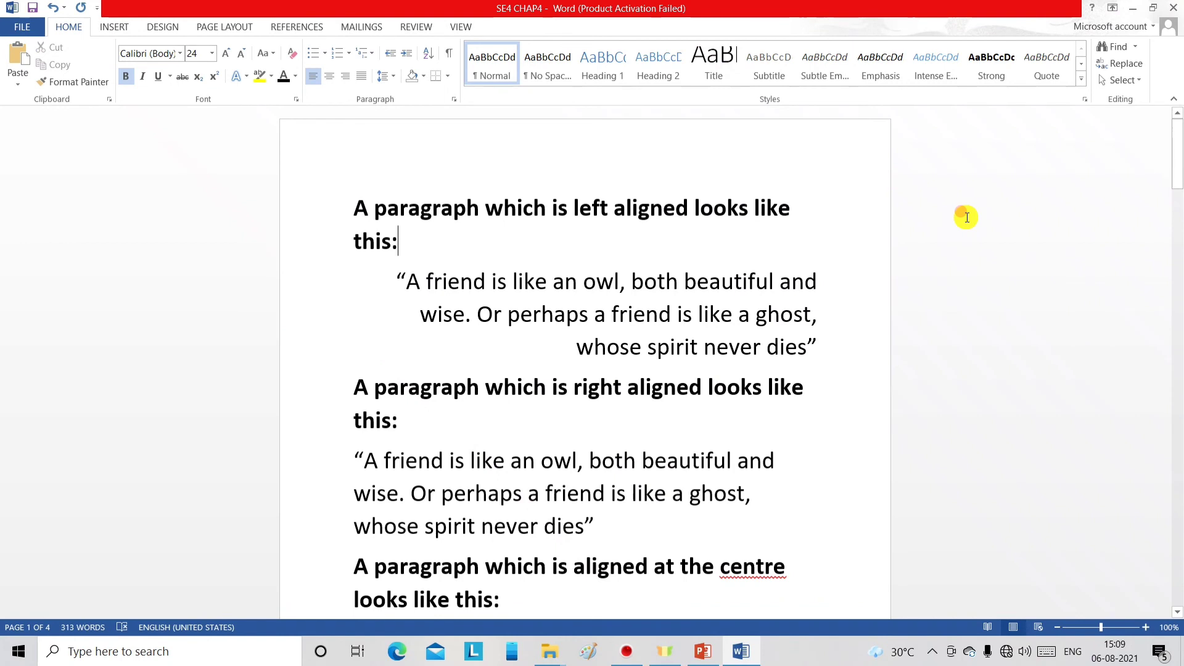
click(392, 277)
drag(391, 277, 814, 351)
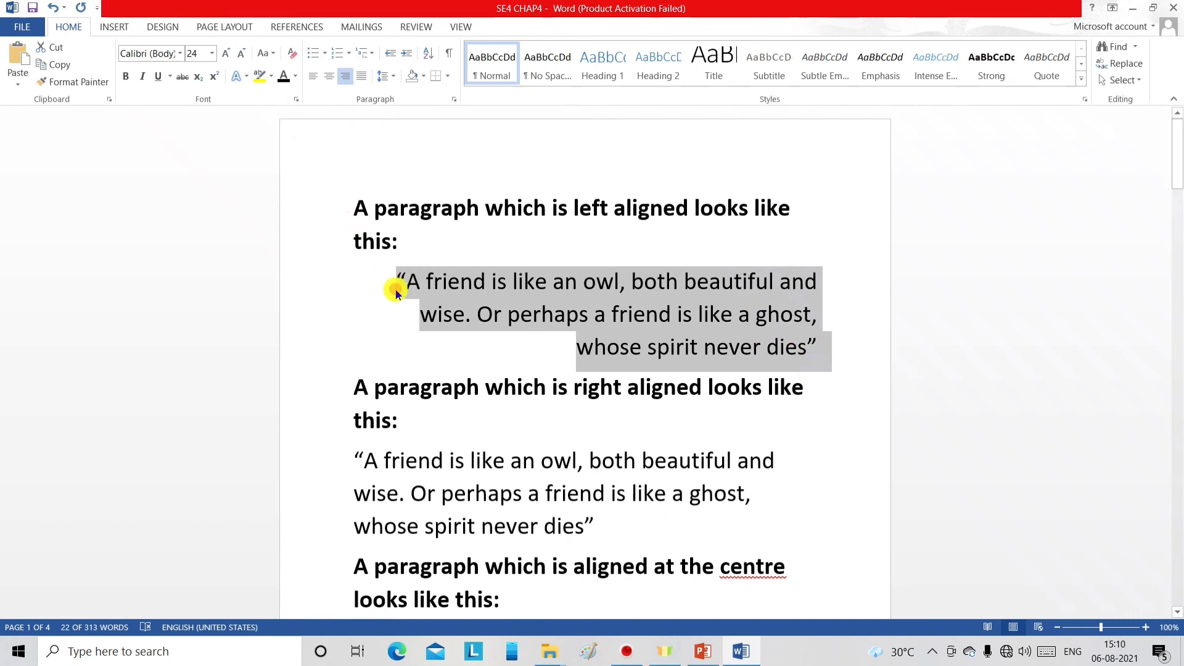
click(308, 77)
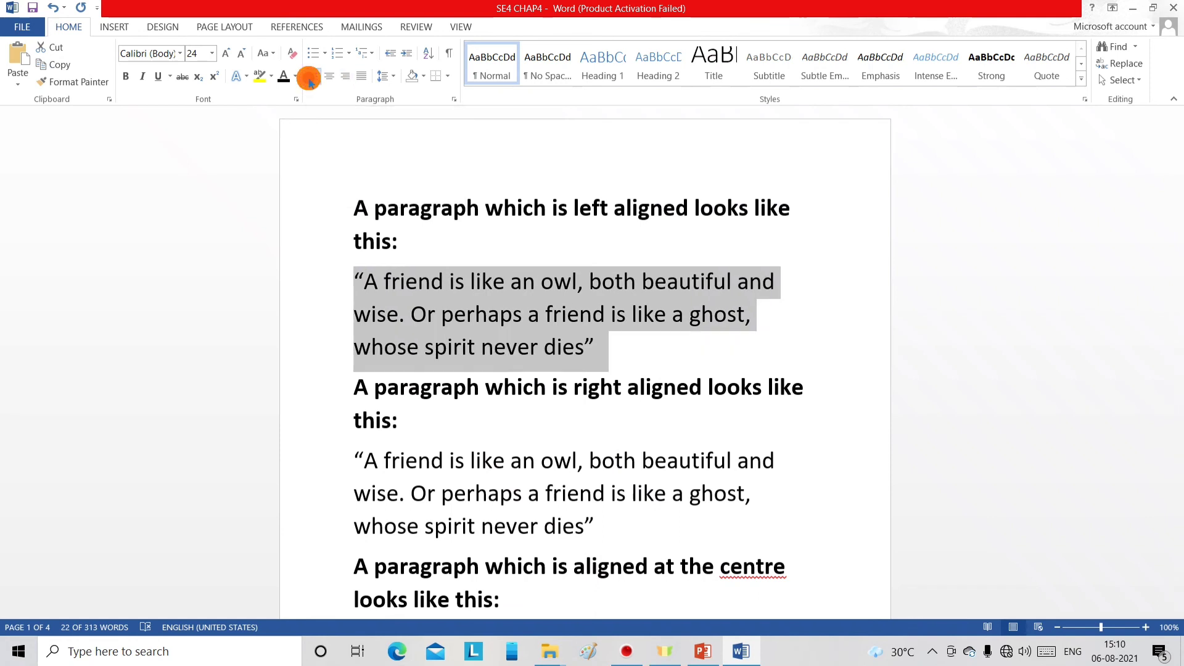
click(621, 342)
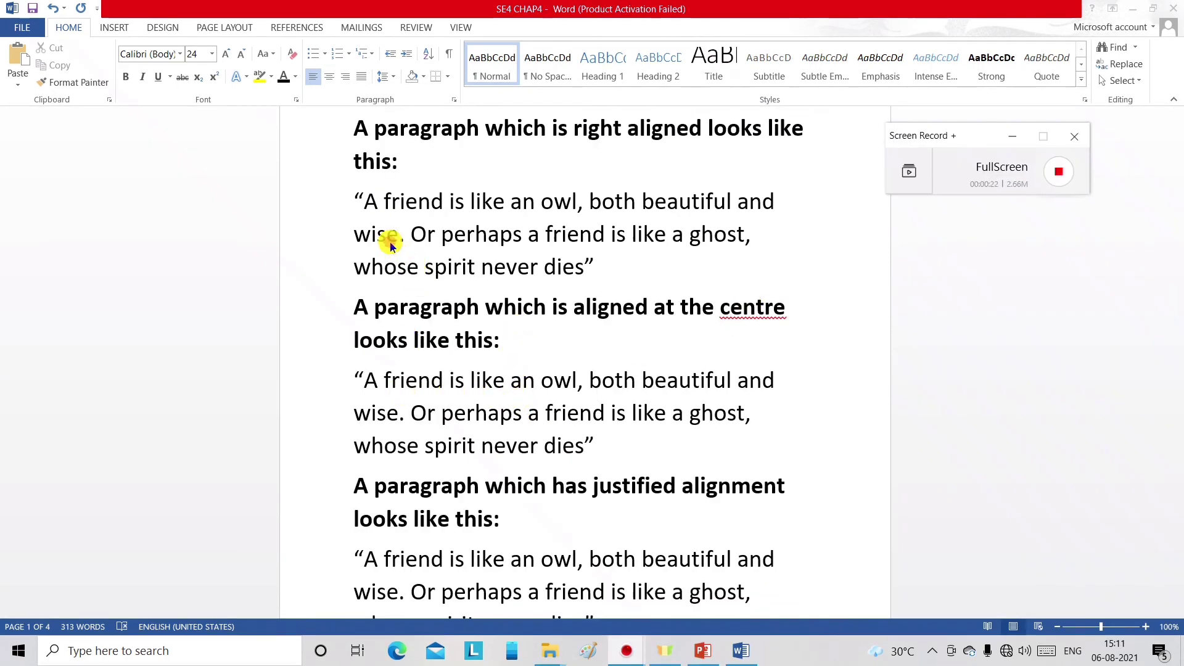
Right-align the second quote with the Home tab's Align Right button
click(354, 199)
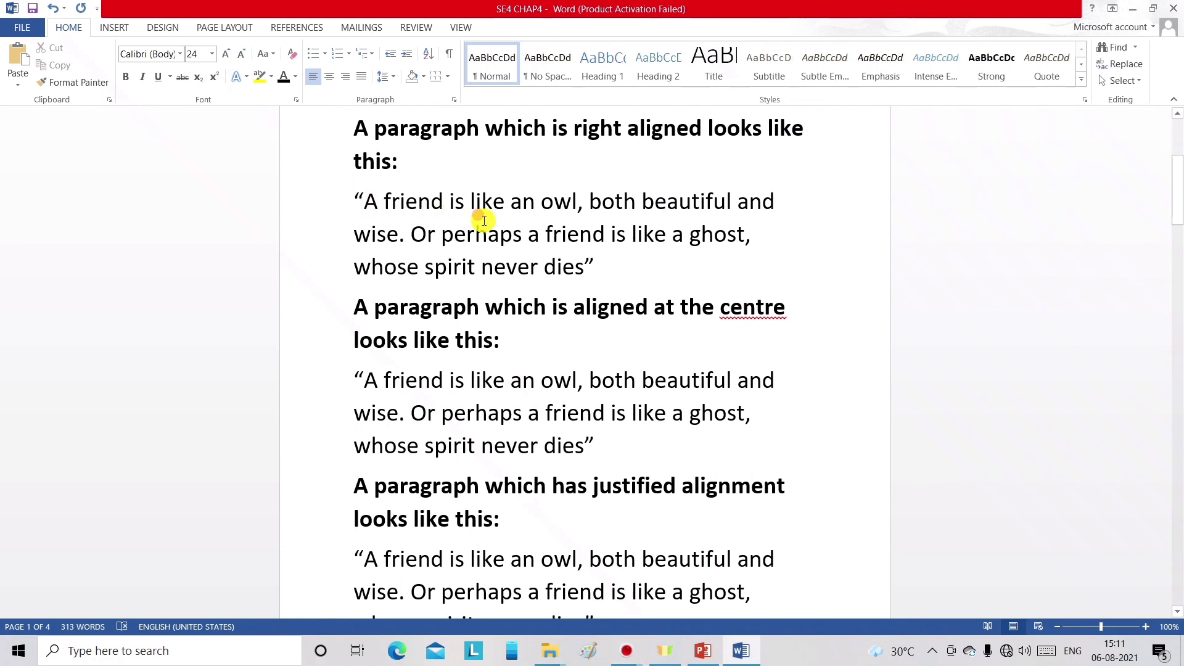
drag(362, 201, 593, 272)
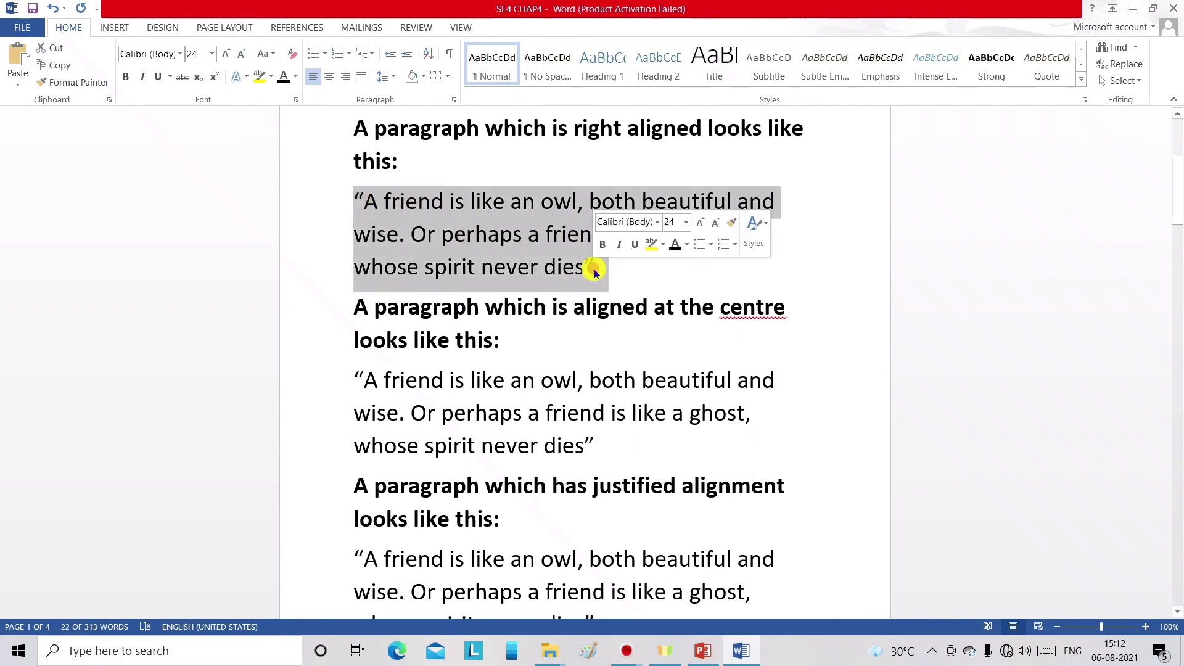
click(346, 79)
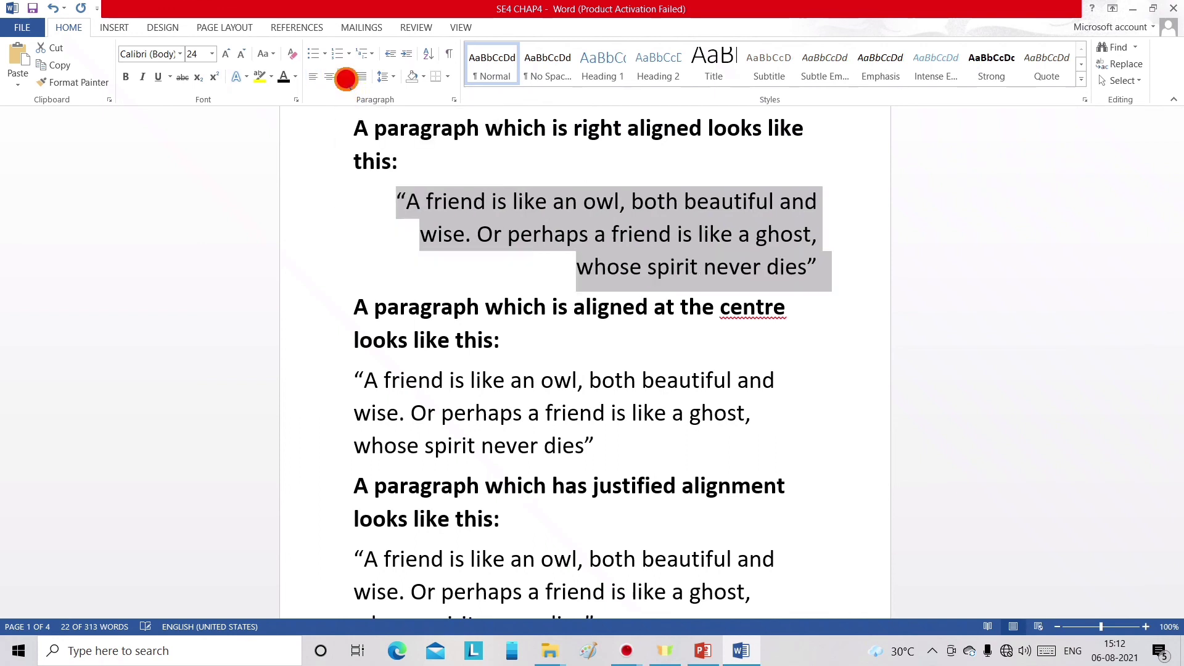
click(347, 254)
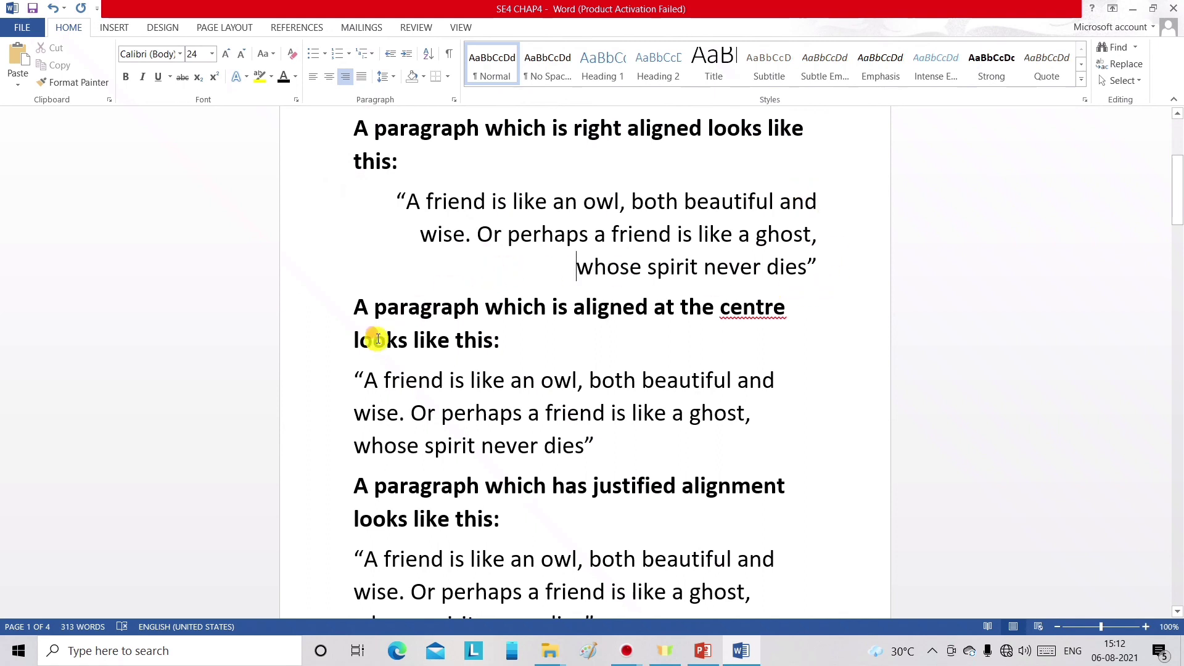
scroll(382, 277, down, 2)
scroll(382, 279, down, 1)
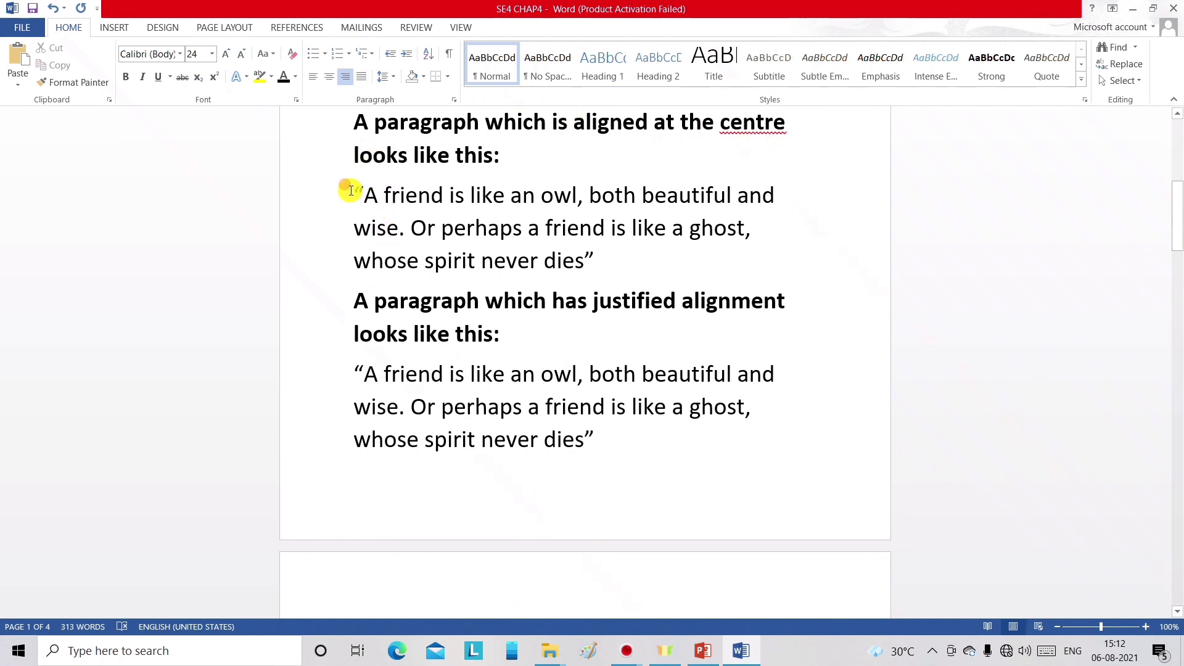
Centre the third quote with the Center button
drag(348, 188, 594, 262)
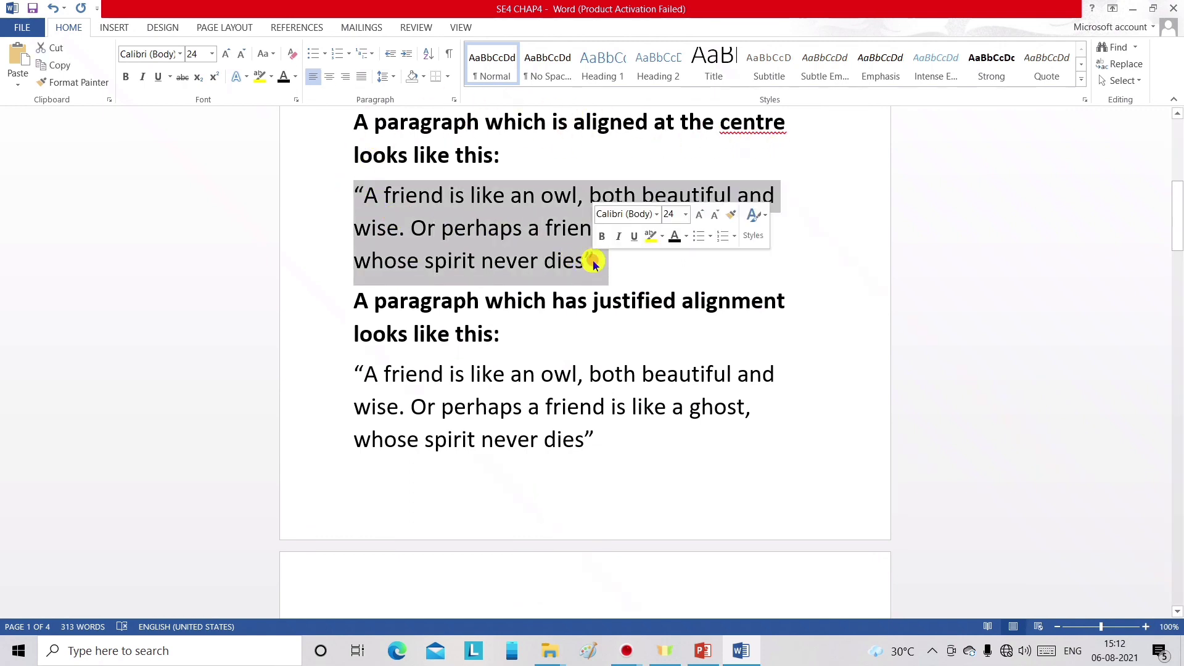
click(330, 80)
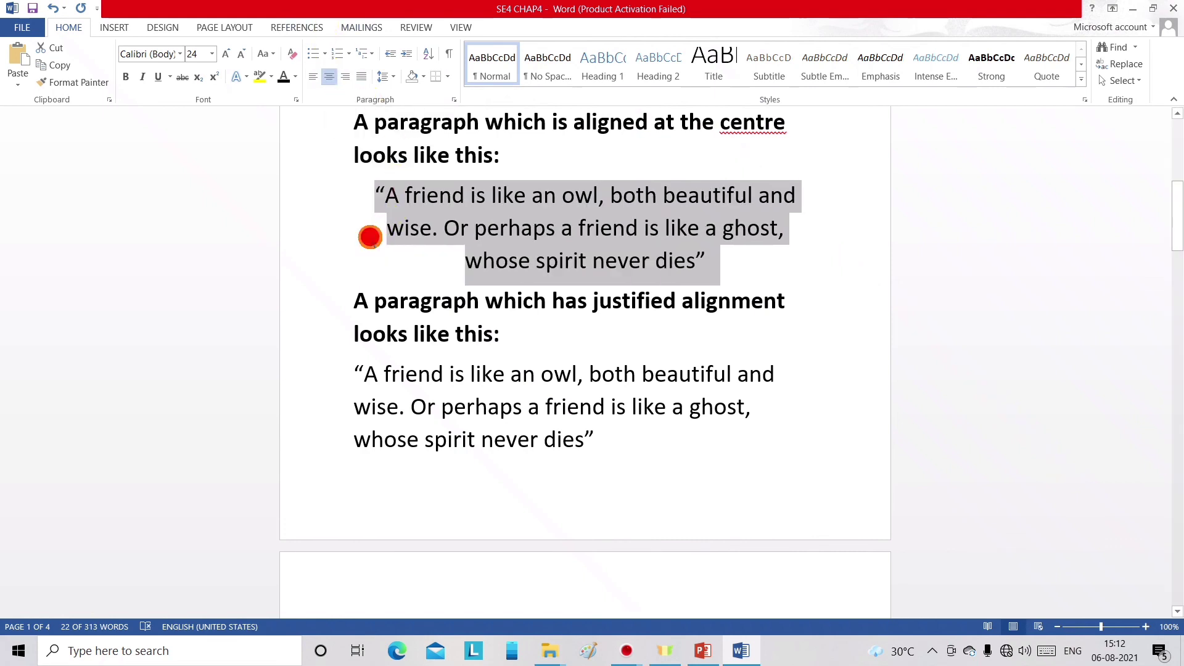
click(370, 233)
Justify the fourth quote to both margins with the Justify button
scroll(382, 296, up, 1)
triple_click(368, 378)
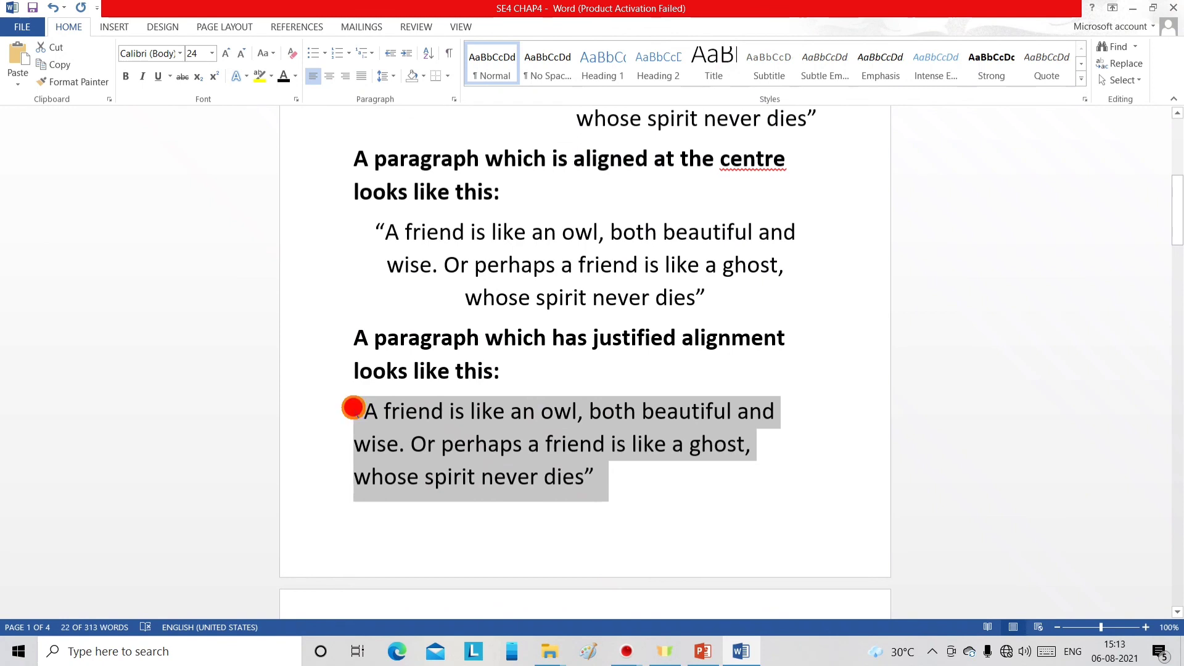
click(353, 410)
drag(348, 401, 593, 482)
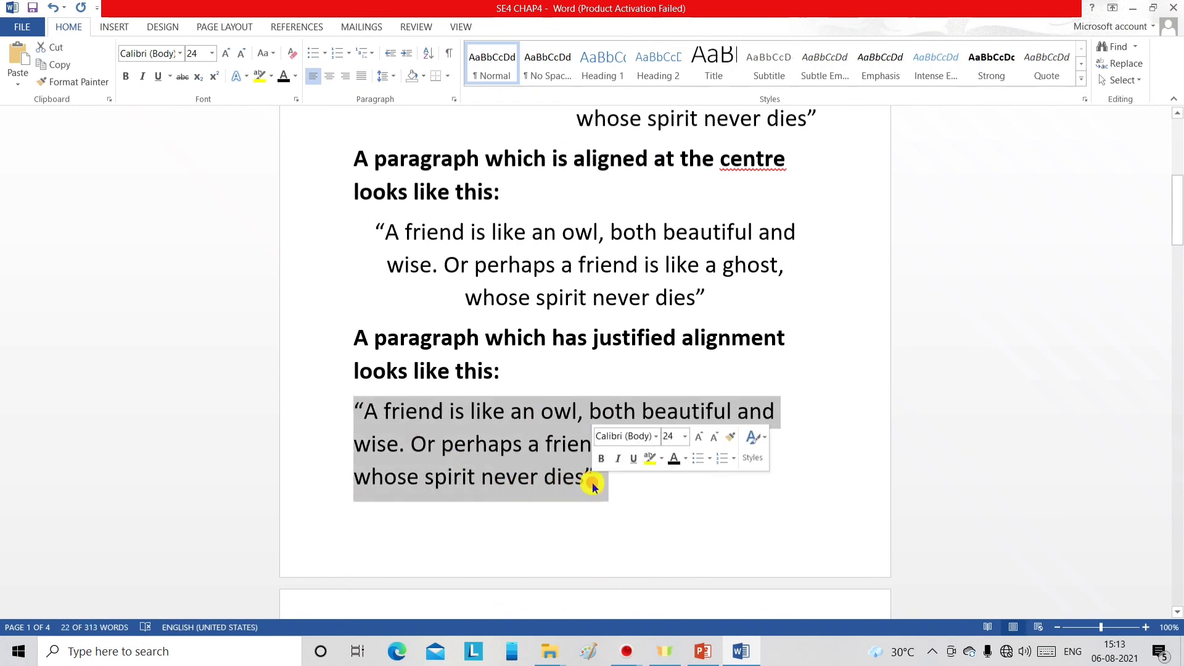
click(360, 75)
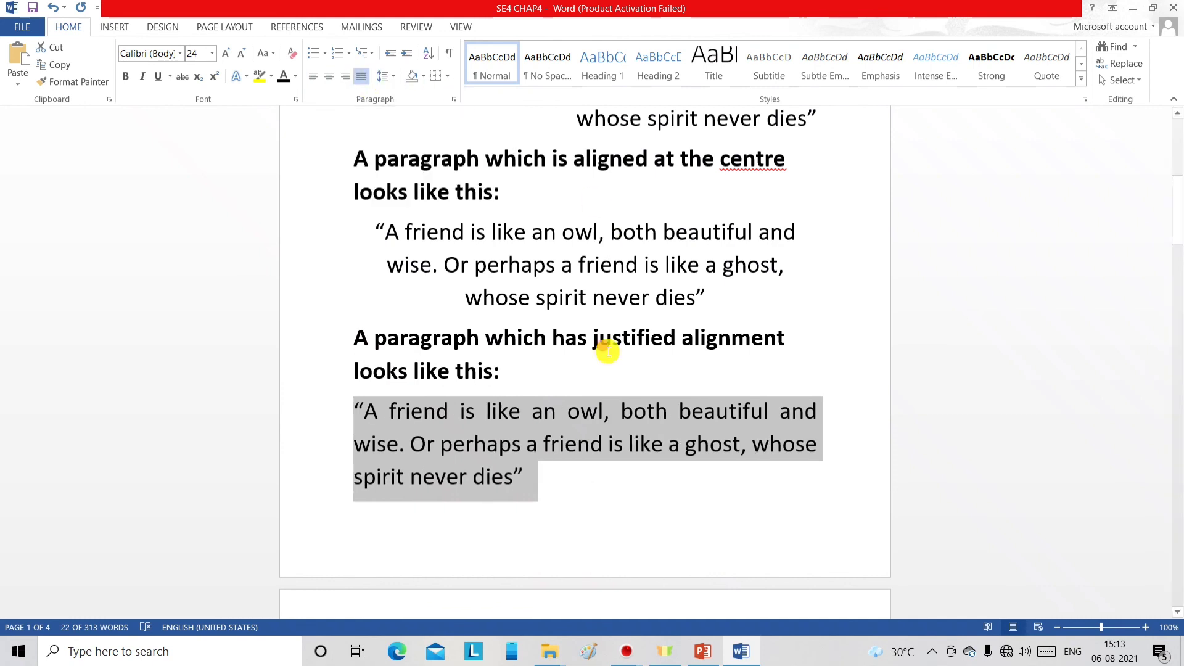
click(575, 487)
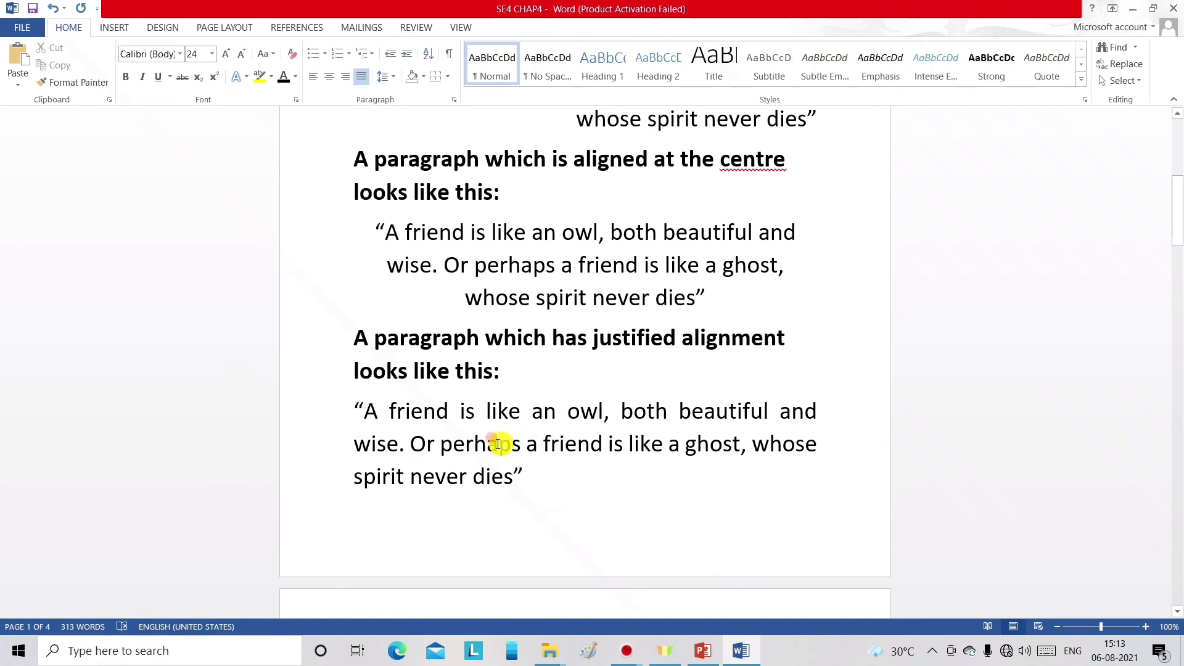